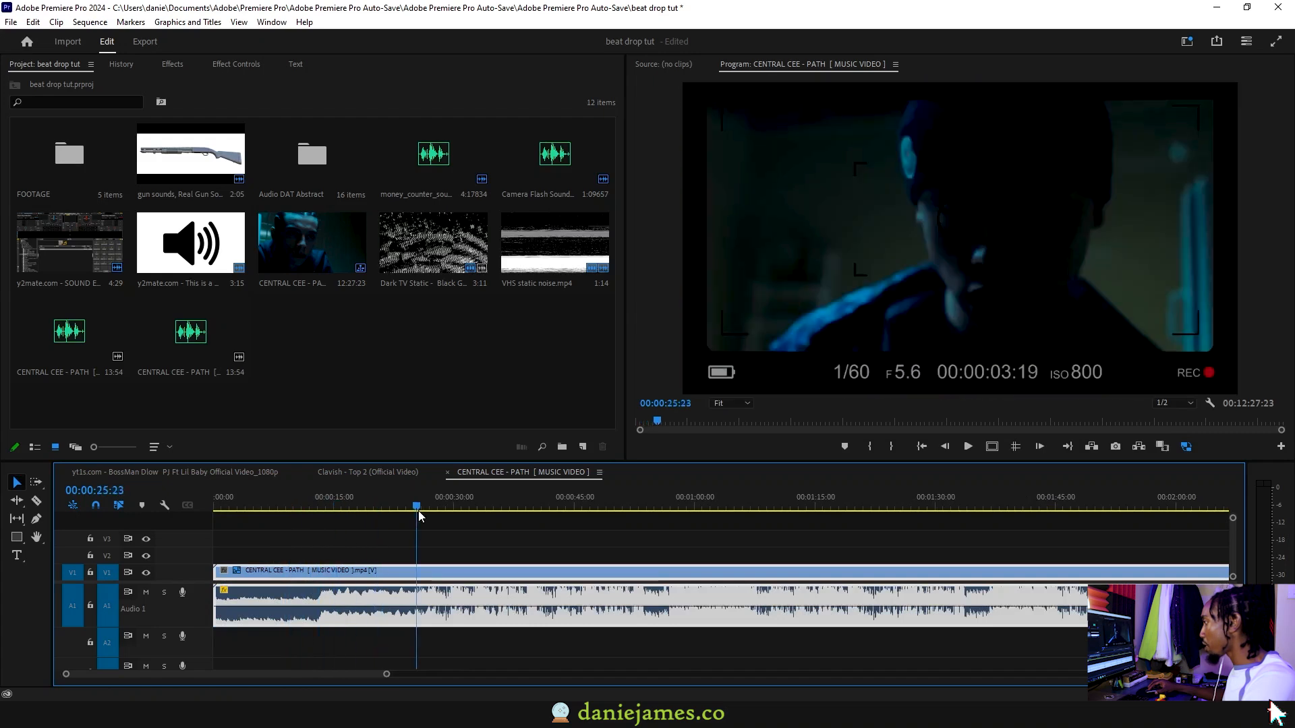
Play the music video clip and skim its first half minute to locate the start of the beat section
{"action": "mouse_move", "coordinate": [418, 513]}
{"action": "left_mouse_down"}
{"action": "mouse_move", "coordinate": [370, 512]}
{"action": "mouse_move", "coordinate": [432, 512]}
{"action": "mouse_move", "coordinate": [398, 513]}
{"action": "left_mouse_up"}
{"action": "key", "text": "space"}
{"action": "scroll", "coordinate": [200, 611], "scroll_direction": "up", "scroll_amount": 4}
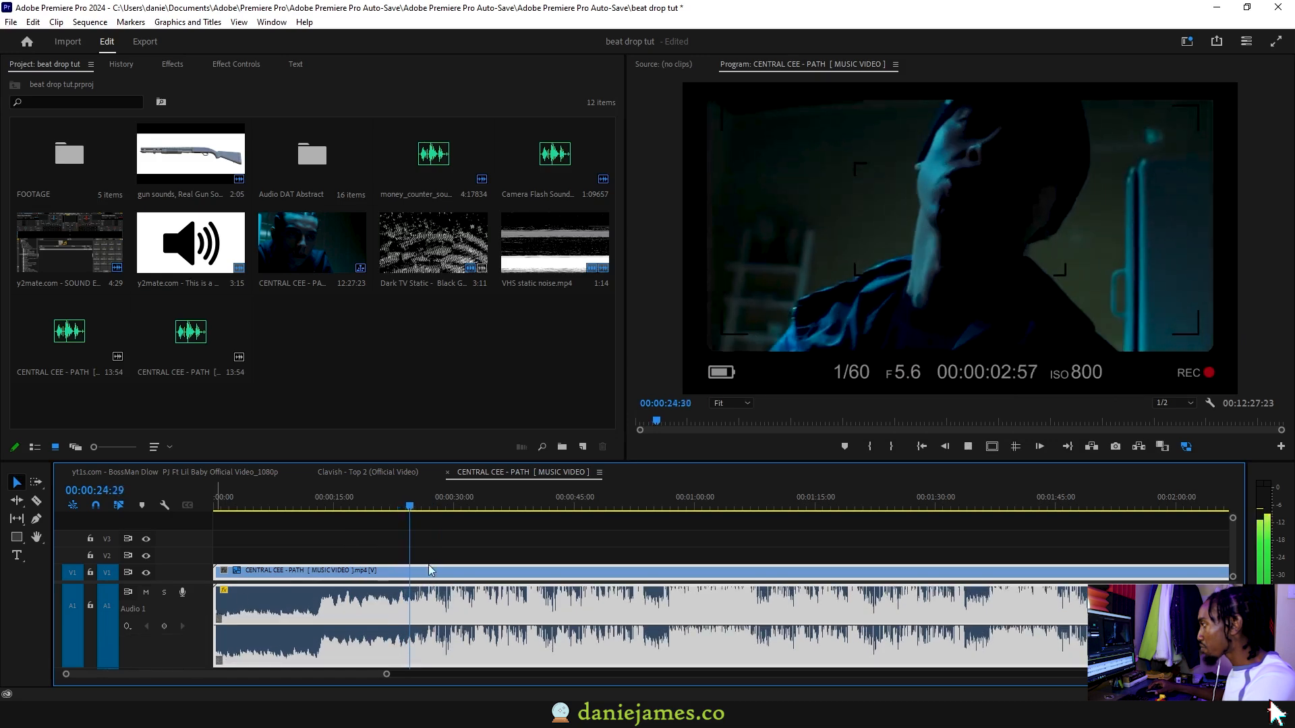
{"action": "left_click", "coordinate": [502, 539]}
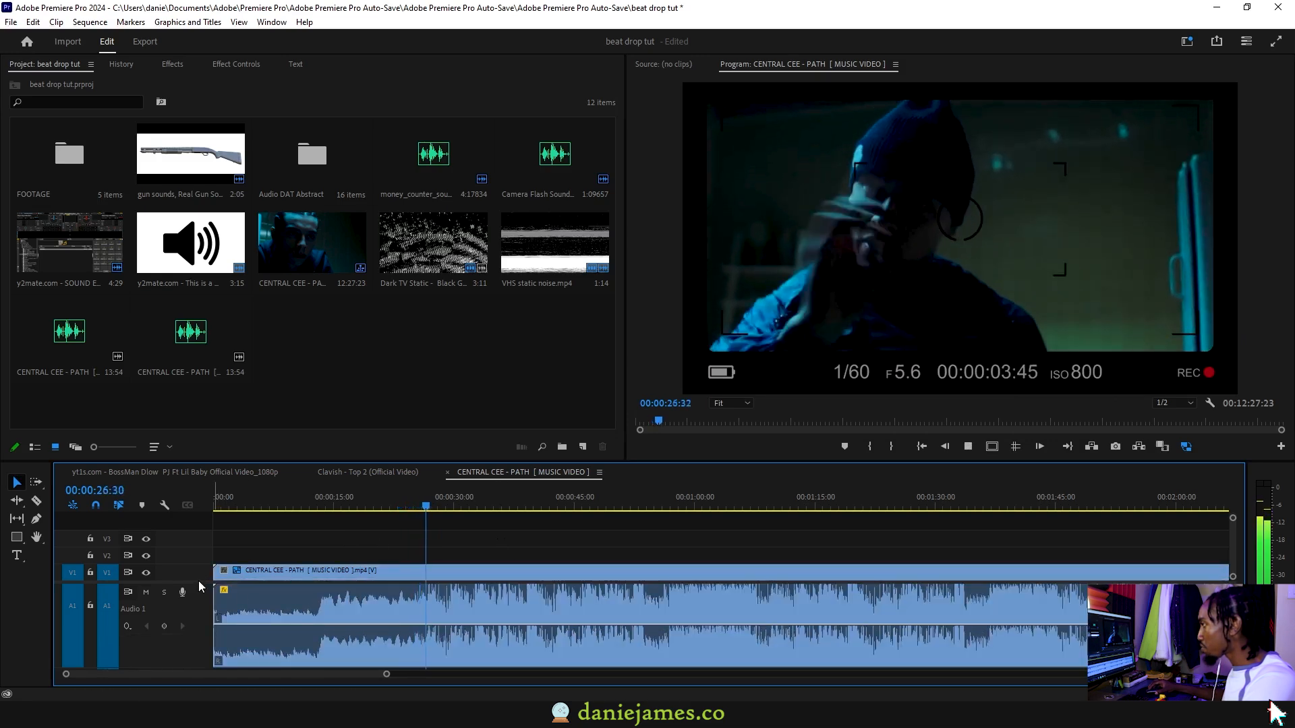
{"action": "scroll", "coordinate": [235, 560], "scroll_direction": "down", "scroll_amount": 1}
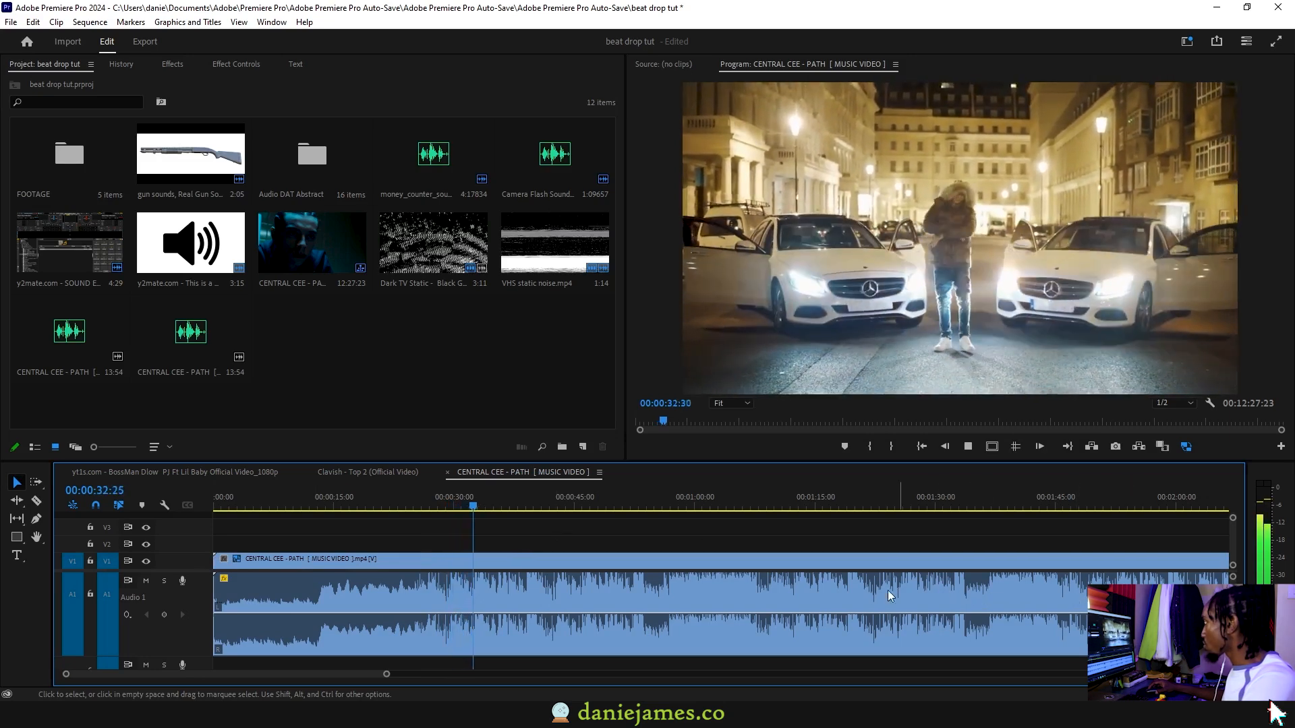
{"action": "left_click", "coordinate": [748, 556]}
{"action": "left_click", "coordinate": [455, 501]}
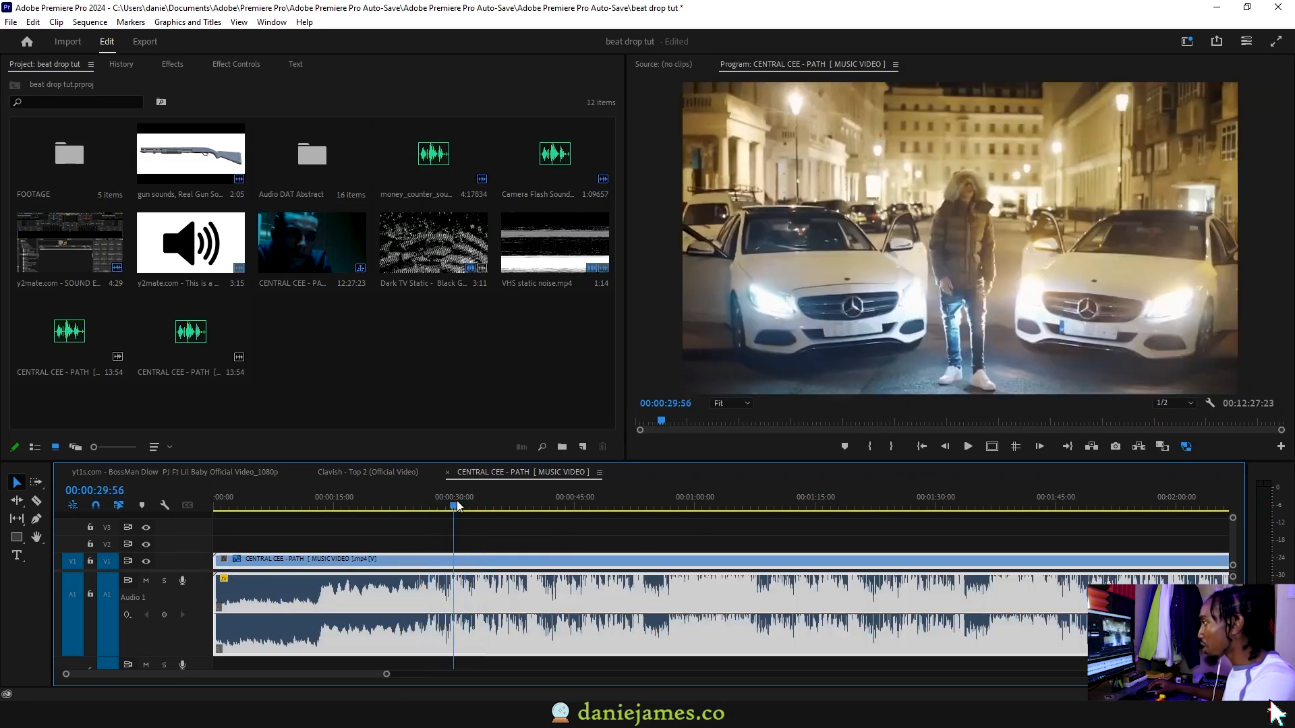
Cut the music video clip at about 27 seconds and again at 00:00:54:14 to isolate the beat section
{"action": "left_click_drag", "start_coordinate": [458, 505], "coordinate": [426, 507]}
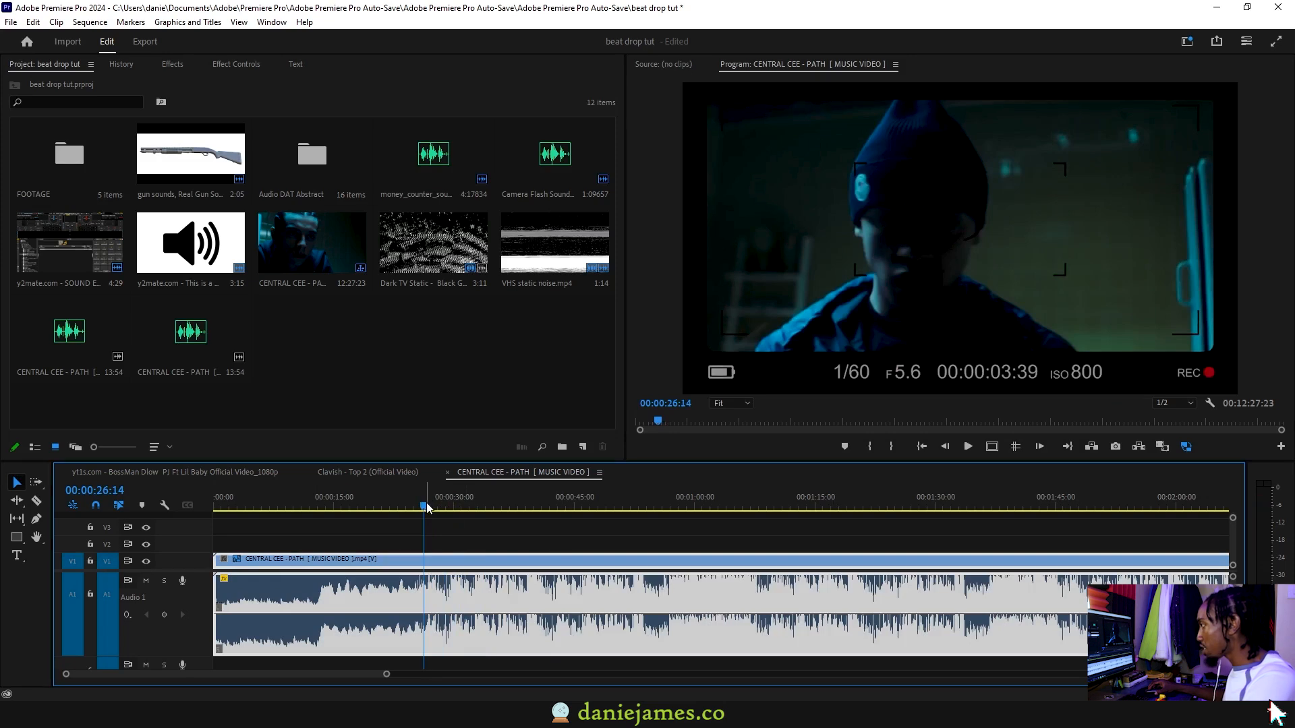
{"action": "left_click_drag", "start_coordinate": [426, 503], "coordinate": [652, 508]}
{"action": "key", "text": "ctrl+k"}
{"action": "key", "text": "ctrl+k"}
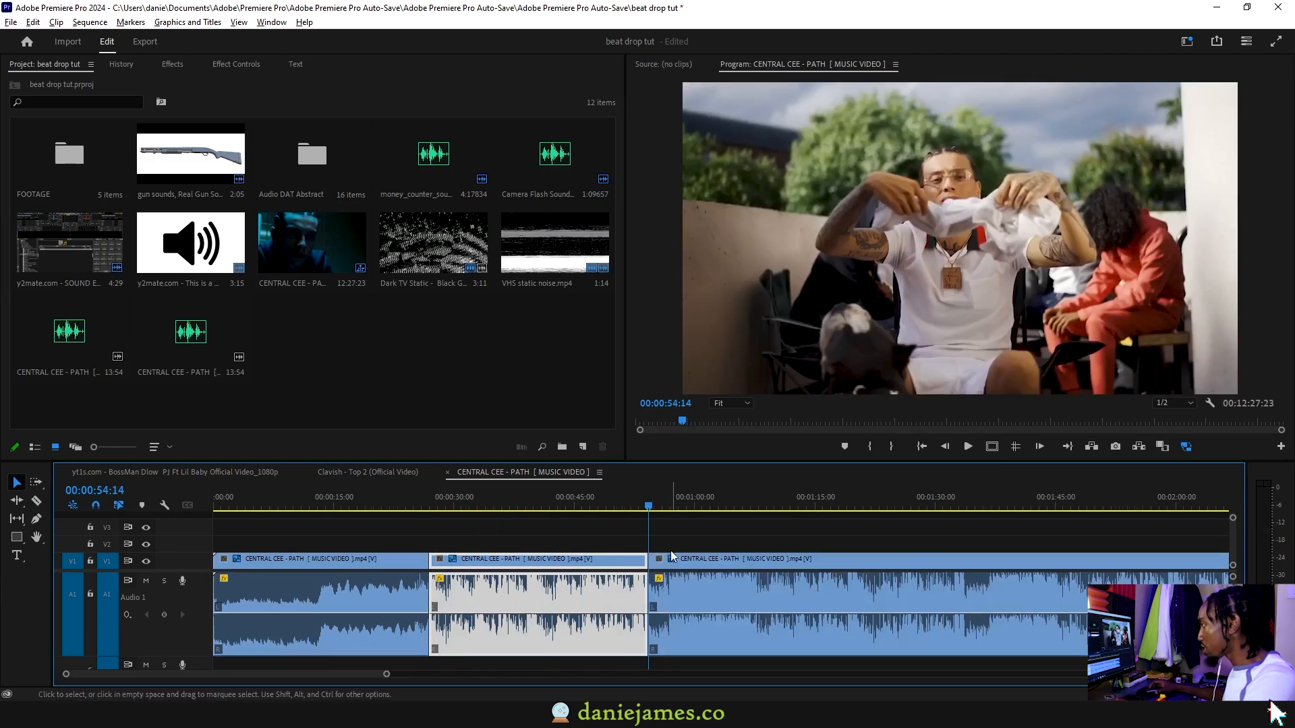
Copy the cut section into the empty space beyond the full clip, and rejoin the original's cuts with Join Through Edits
{"action": "key", "text": "minus"}
{"action": "left_click_drag", "start_coordinate": [347, 563], "coordinate": [895, 574]}
{"action": "right_click", "coordinate": [364, 574]}
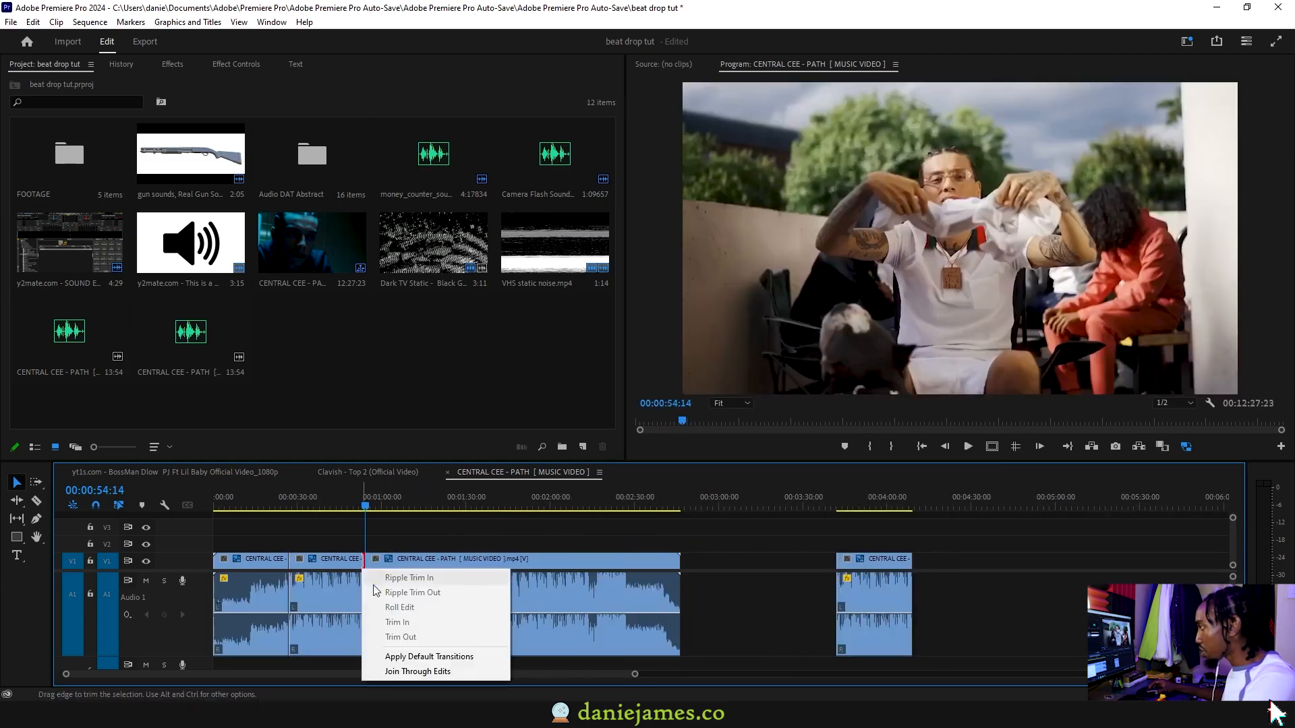
{"action": "left_click", "coordinate": [402, 672]}
{"action": "right_click", "coordinate": [285, 568]}
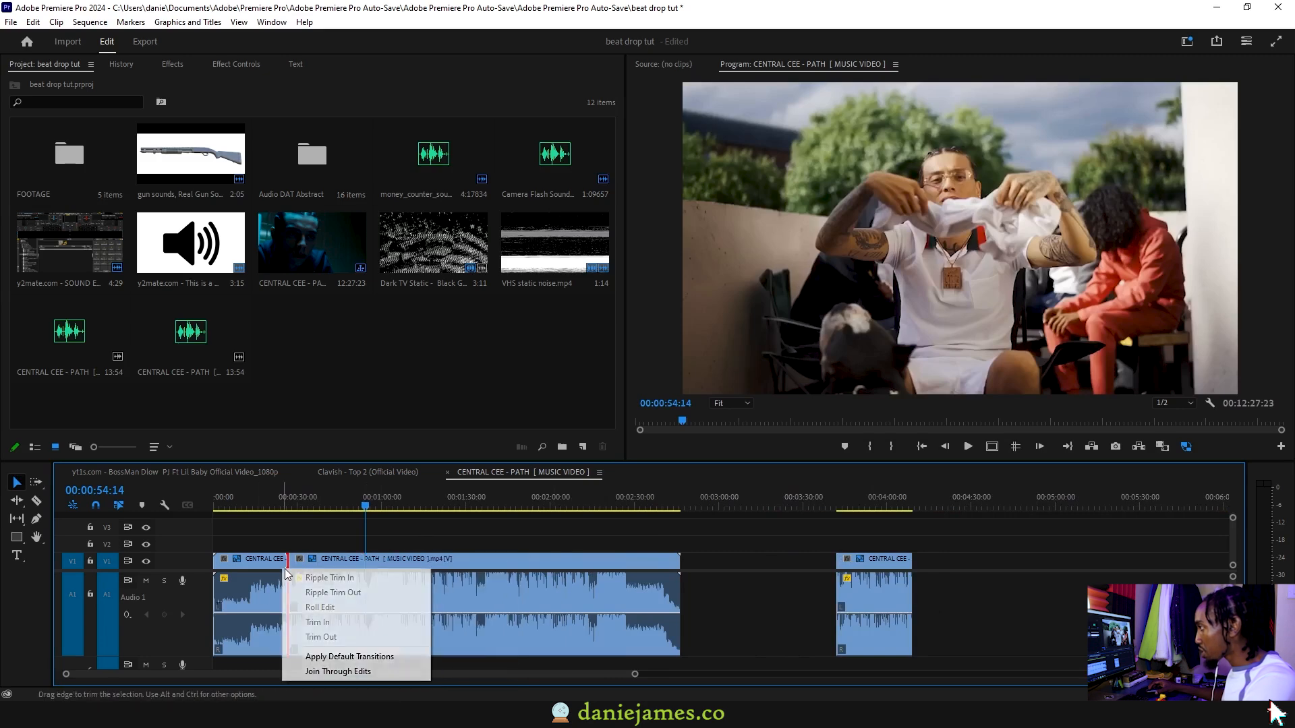
{"action": "left_click", "coordinate": [338, 672]}
Shift the original music video later in the sequence and place the copied section at 00:00:00:00
{"action": "left_click_drag", "start_coordinate": [639, 569], "coordinate": [769, 564]}
{"action": "left_click_drag", "start_coordinate": [871, 562], "coordinate": [178, 565]}
{"action": "key", "text": "Home"}
{"action": "key", "text": "="}
{"action": "key", "text": "="}
{"action": "key", "text": "d"}
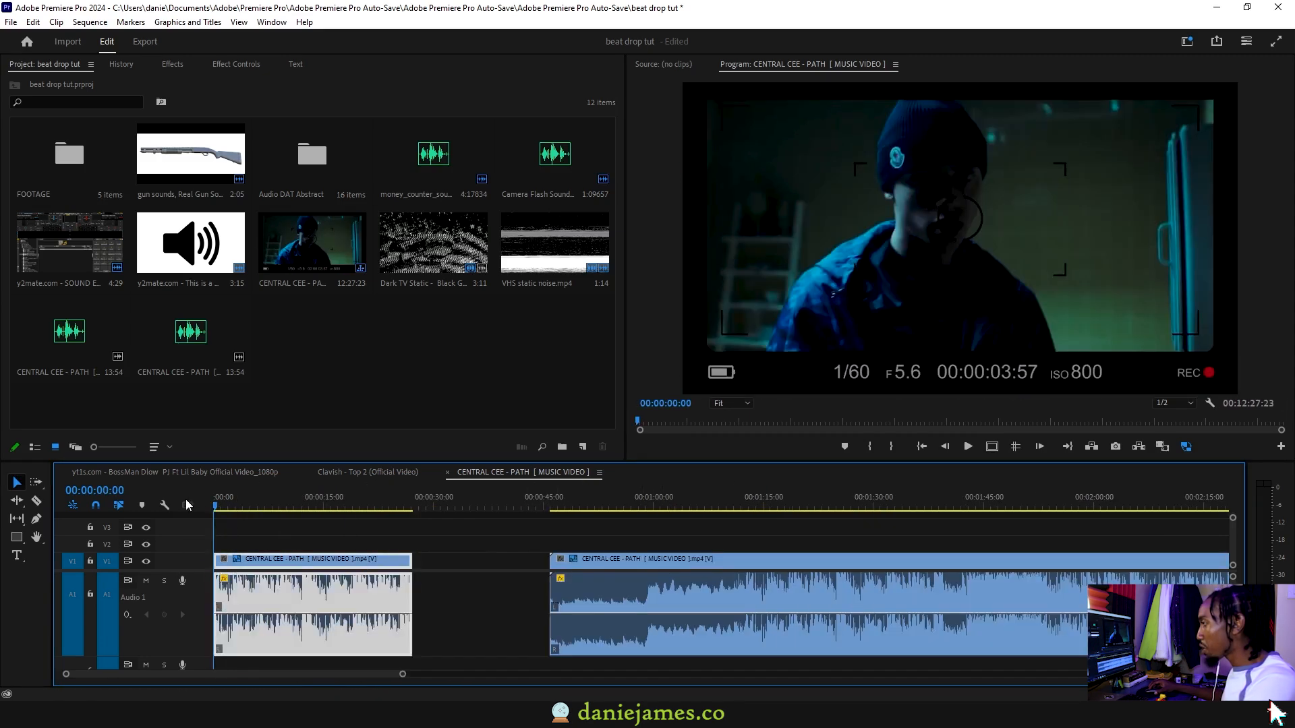
Play the section from the sequence start and stop the playhead at 00:00:09:50
{"action": "key", "text": "space"}
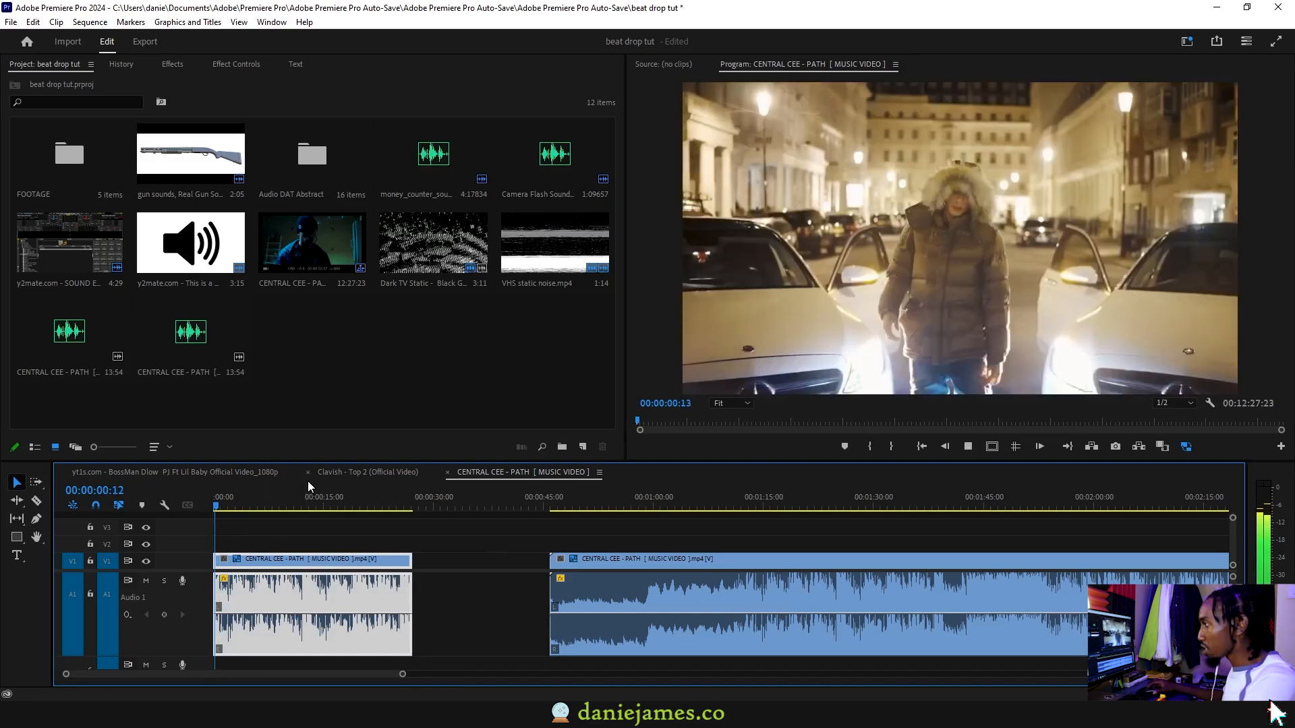
{"action": "left_click", "coordinate": [364, 529]}
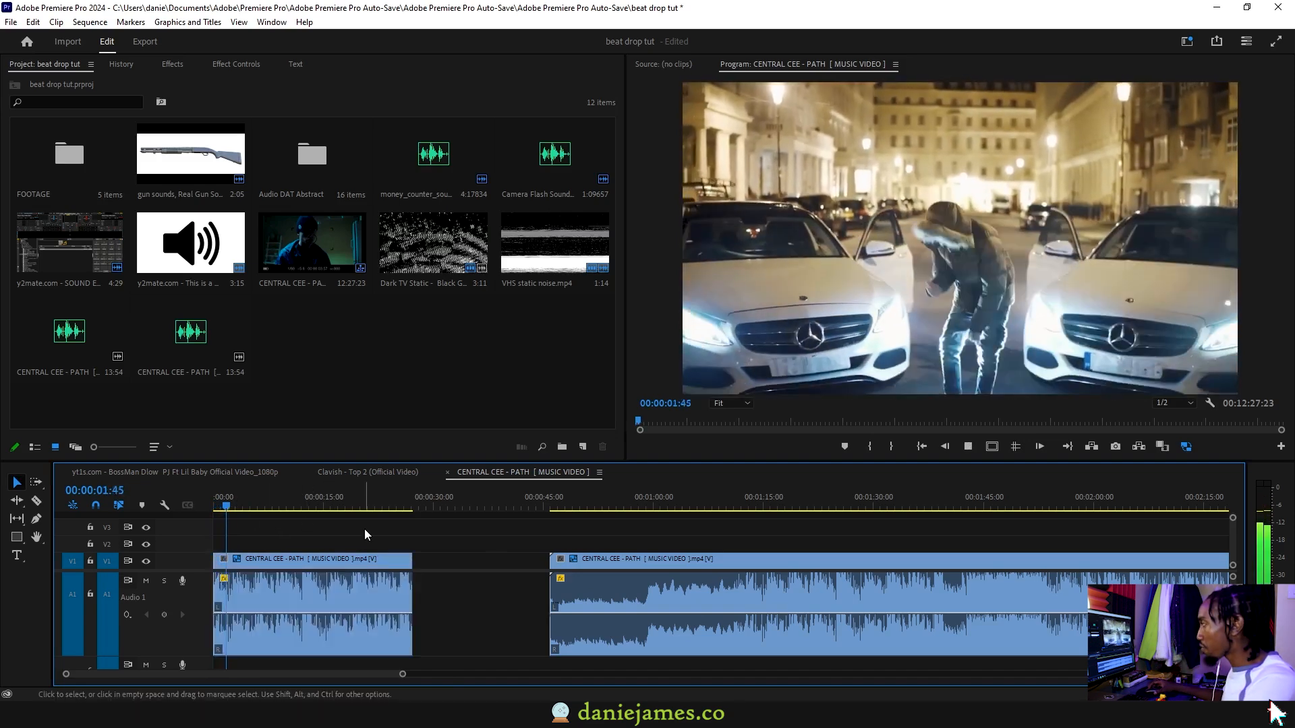
{"action": "key", "text": "="}
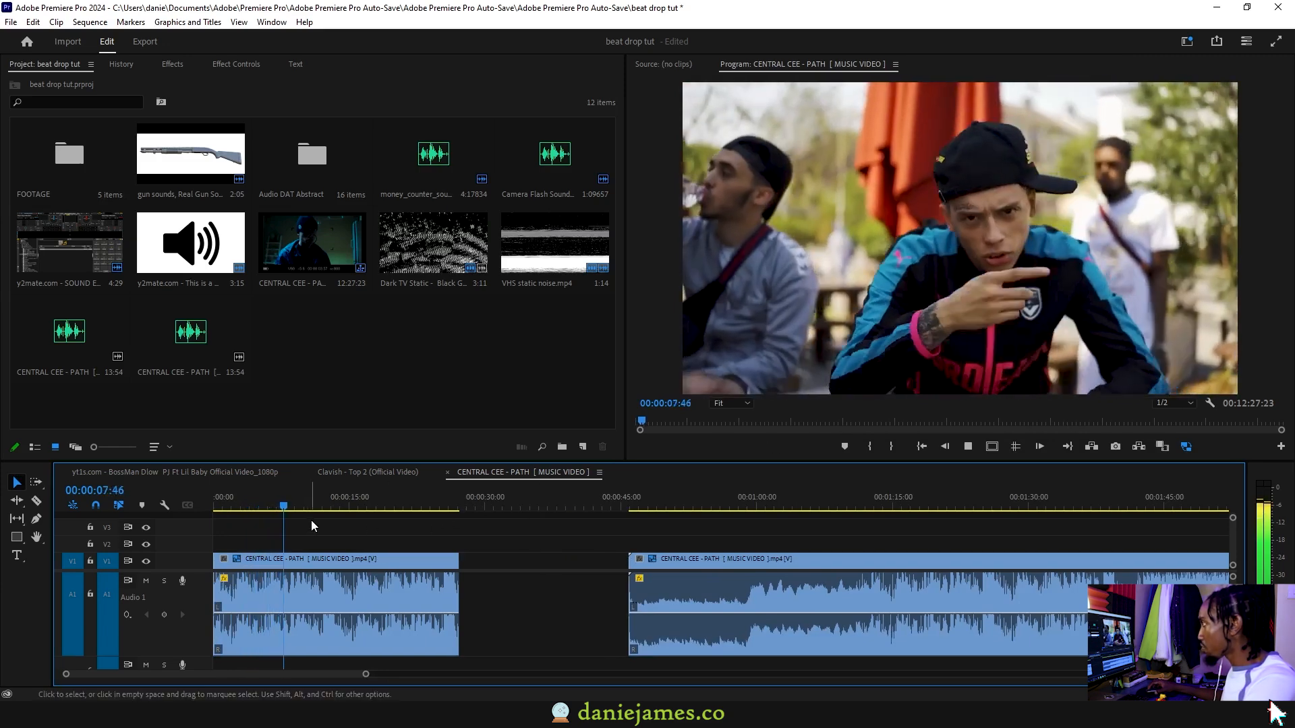
{"action": "key", "text": "space"}
{"action": "left_click_drag", "start_coordinate": [302, 502], "coordinate": [302, 498]}
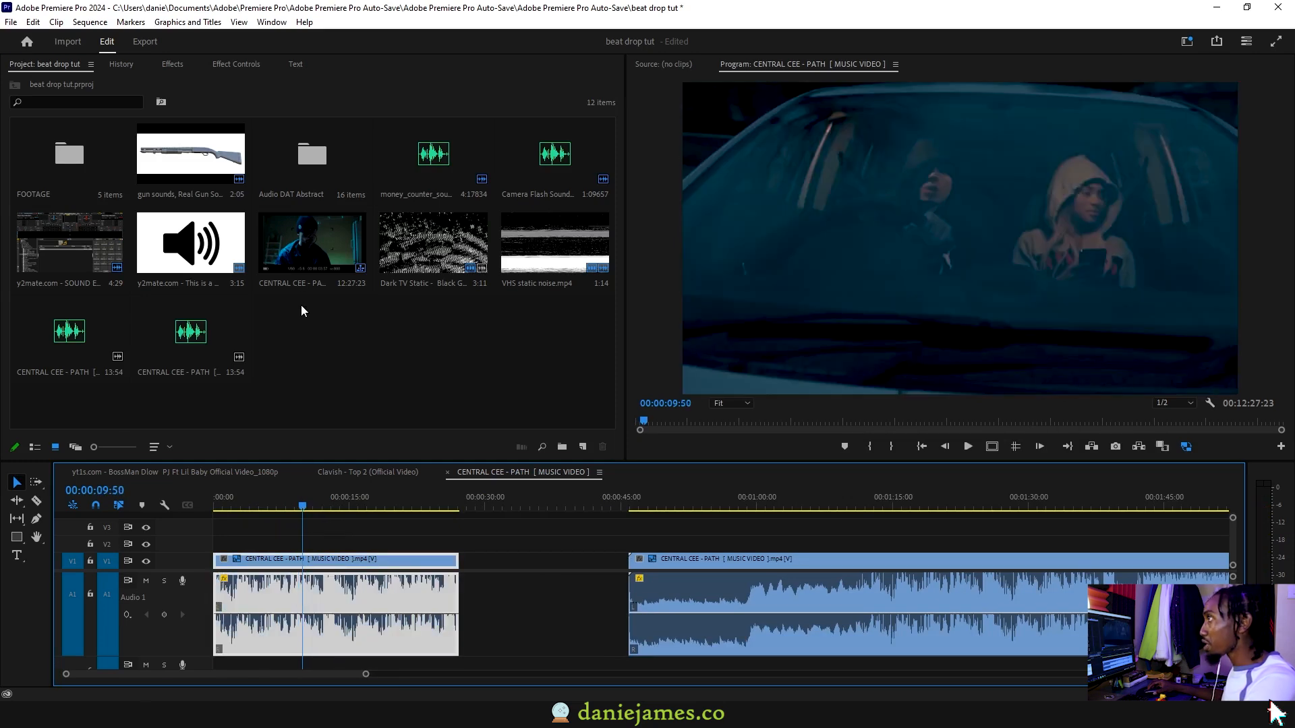
Apply the Lowpass audio effect to the first section and add a Cutoff keyframe at 00:00:08:04
{"action": "key", "text": "shift+5"}
{"action": "left_click", "coordinate": [161, 68]}
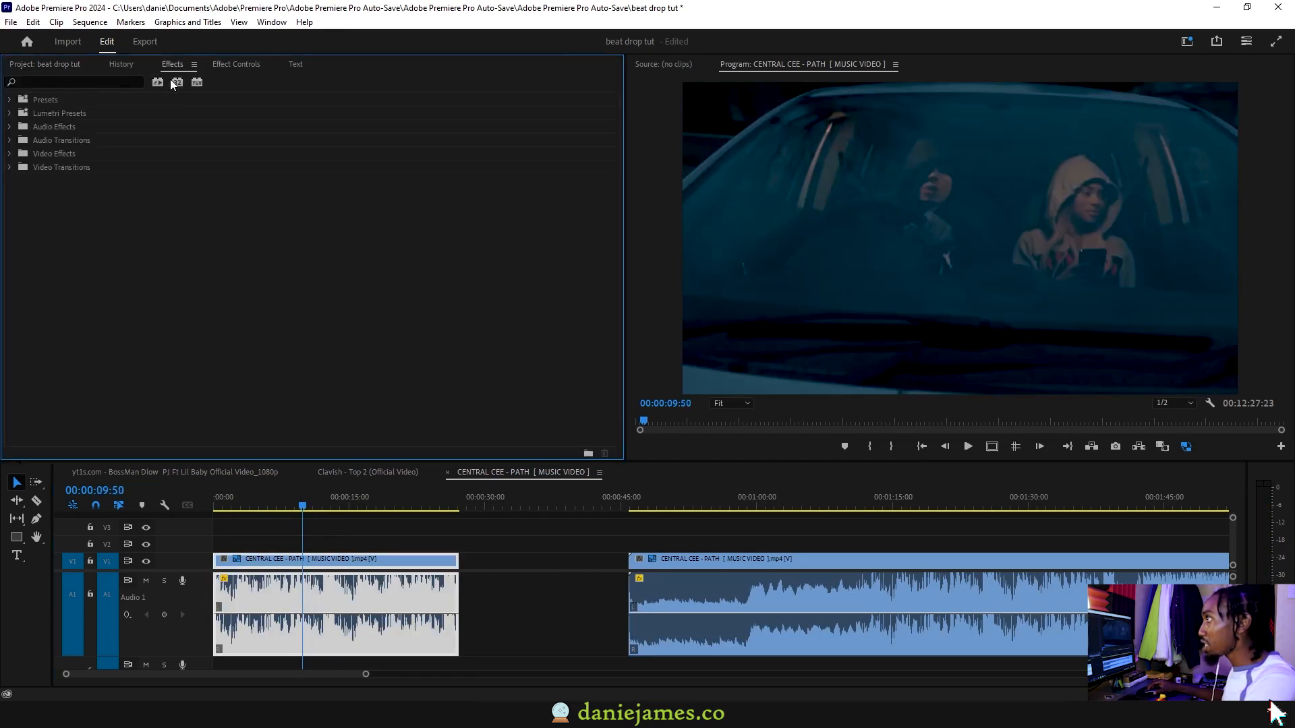
{"action": "left_click", "coordinate": [61, 83]}
{"action": "type", "text": "lowpa"}
{"action": "left_click_drag", "start_coordinate": [64, 155], "coordinate": [346, 580]}
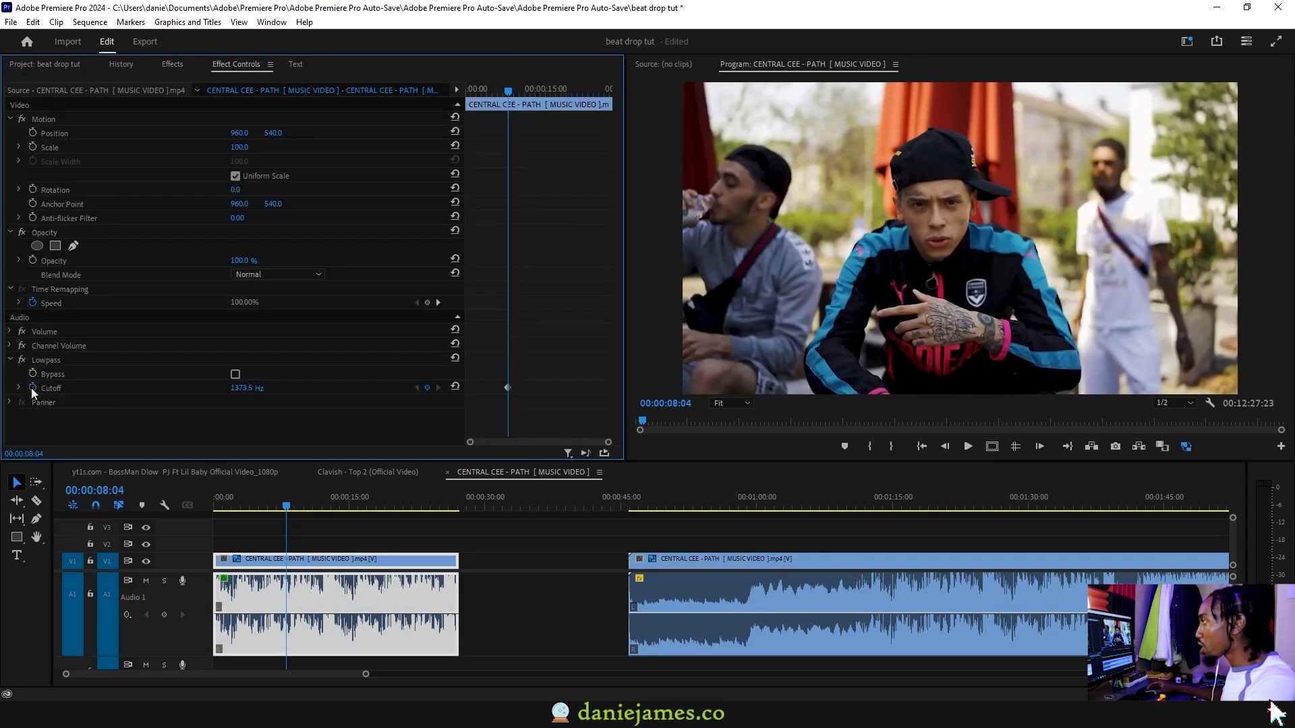
{"action": "left_click", "coordinate": [31, 387]}
Play back the filtered section from the Cutoff keyframe to hear the Lowpass effect
{"action": "key", "text": "space"}
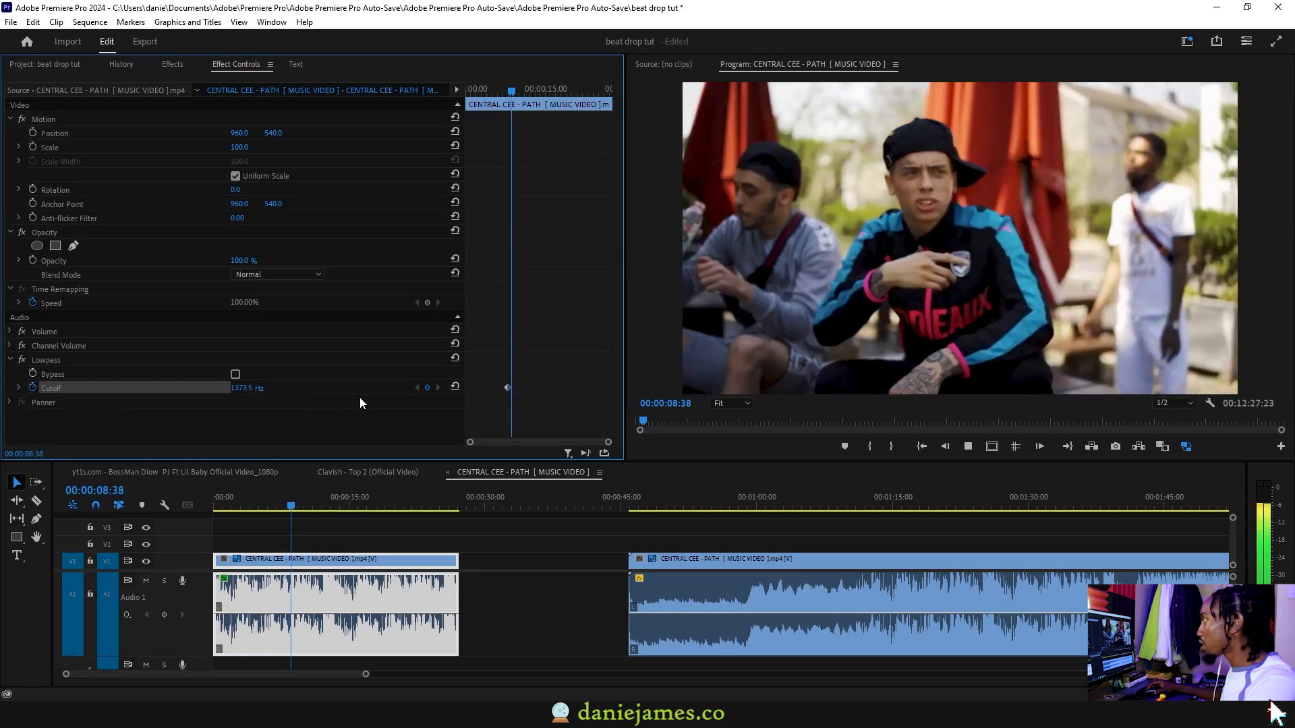
{"action": "left_click_drag", "start_coordinate": [514, 90], "coordinate": [506, 89]}
{"action": "key", "text": "space"}
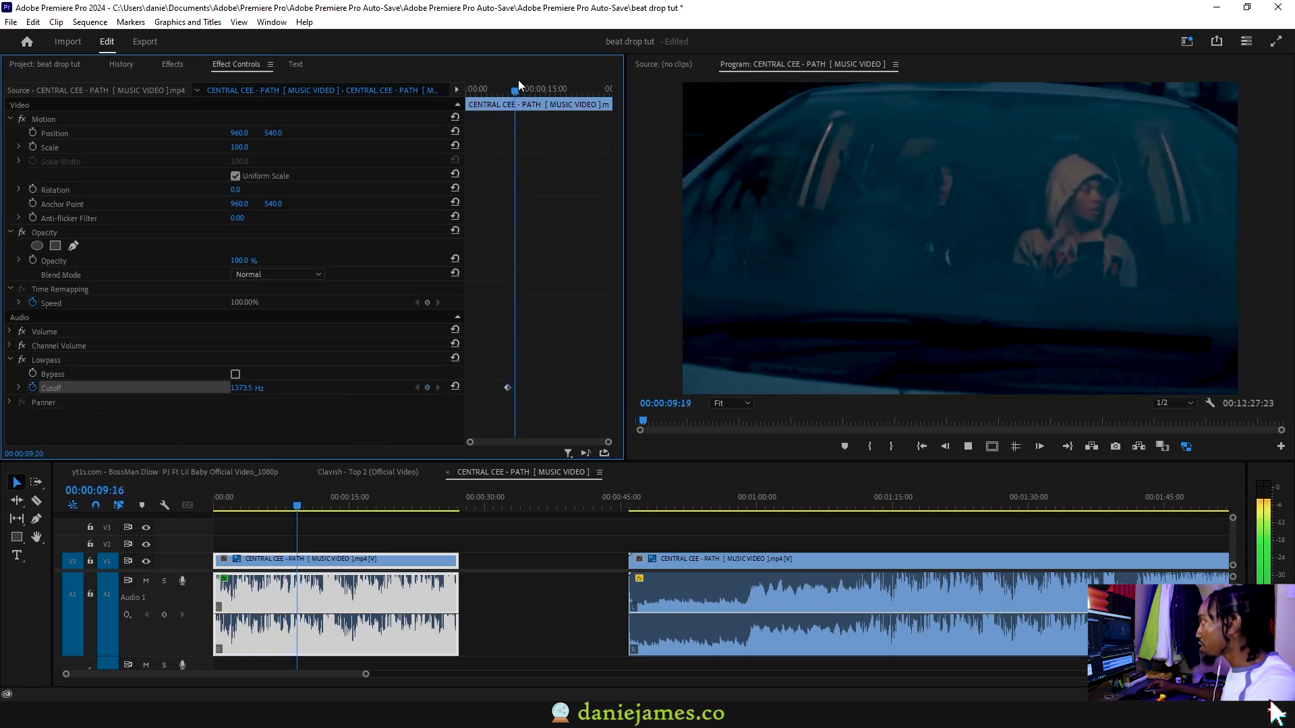
{"action": "key", "text": "space"}
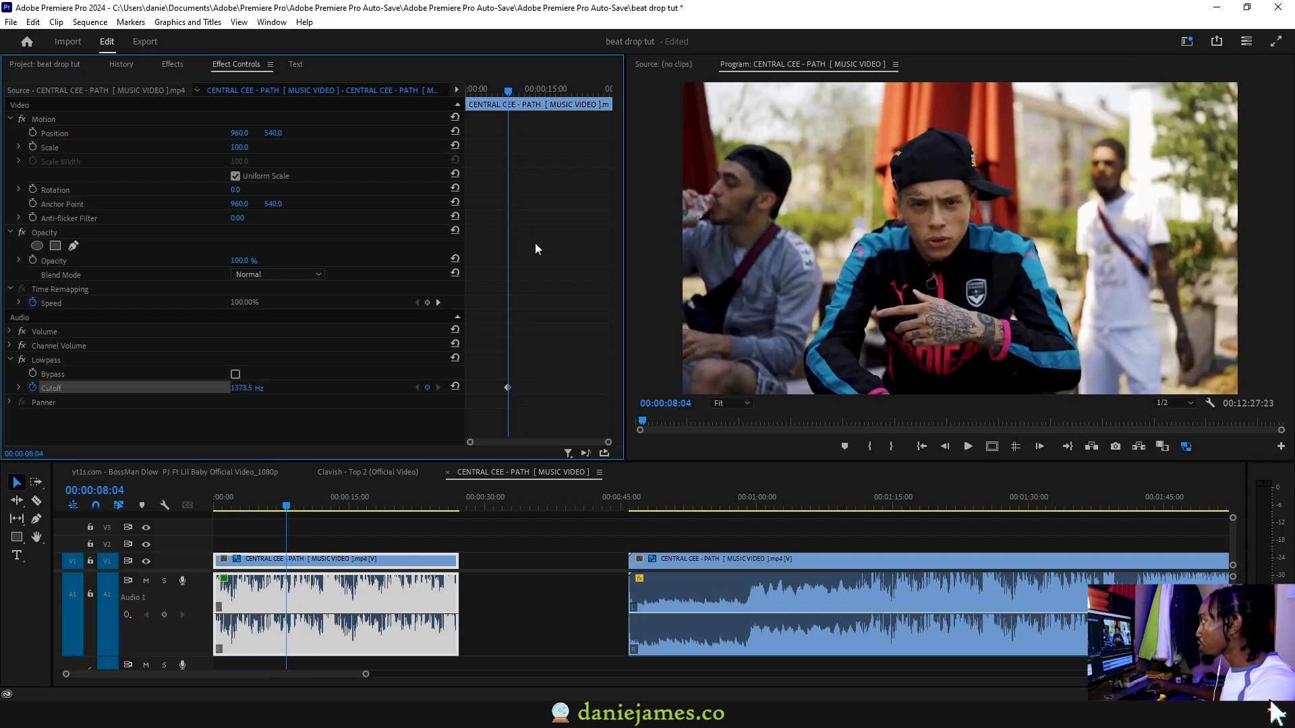
Move the Cutoff keyframe to about 00:00:10:50, raise the Cutoff at 00:00:08:04 and preview the filter sweep
{"action": "left_click_drag", "start_coordinate": [509, 388], "coordinate": [524, 388]}
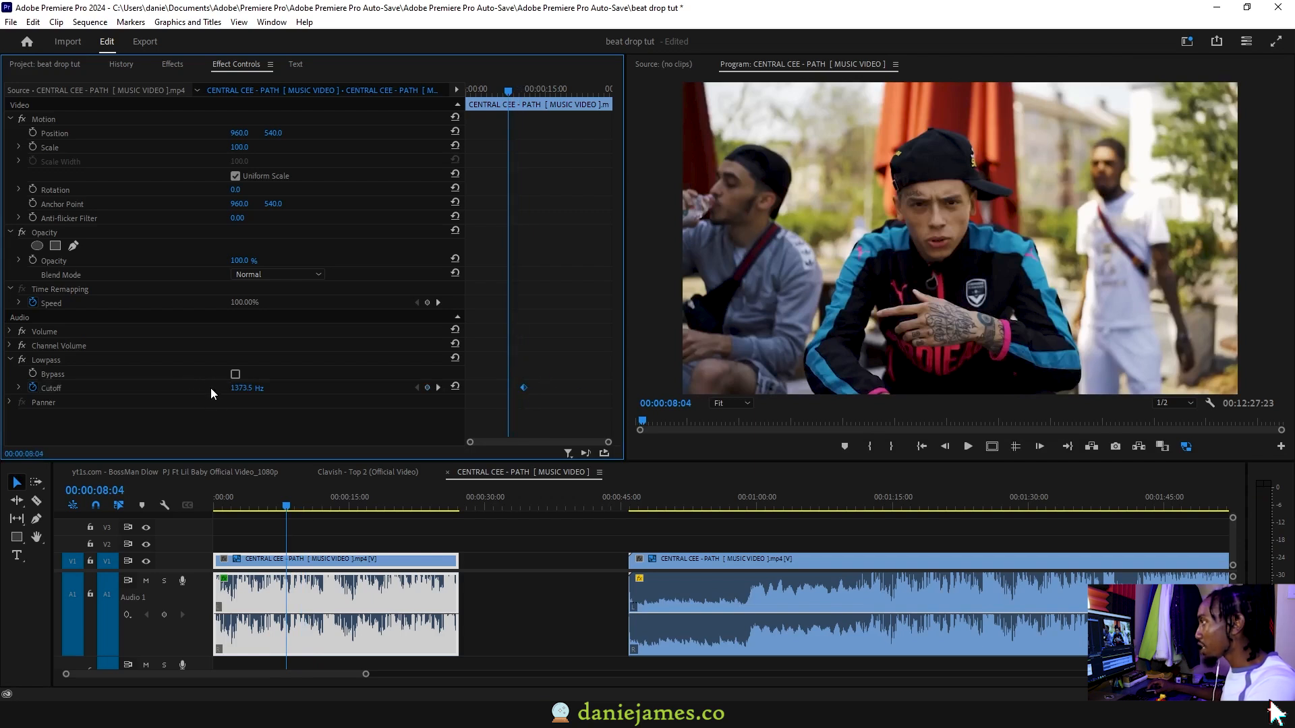
{"action": "left_click_drag", "start_coordinate": [247, 388], "coordinate": [297, 389]}
{"action": "mouse_move", "coordinate": [509, 90]}
{"action": "left_mouse_down"}
{"action": "mouse_move", "coordinate": [488, 89]}
{"action": "mouse_move", "coordinate": [502, 88]}
{"action": "left_mouse_up"}
{"action": "key", "text": "space"}
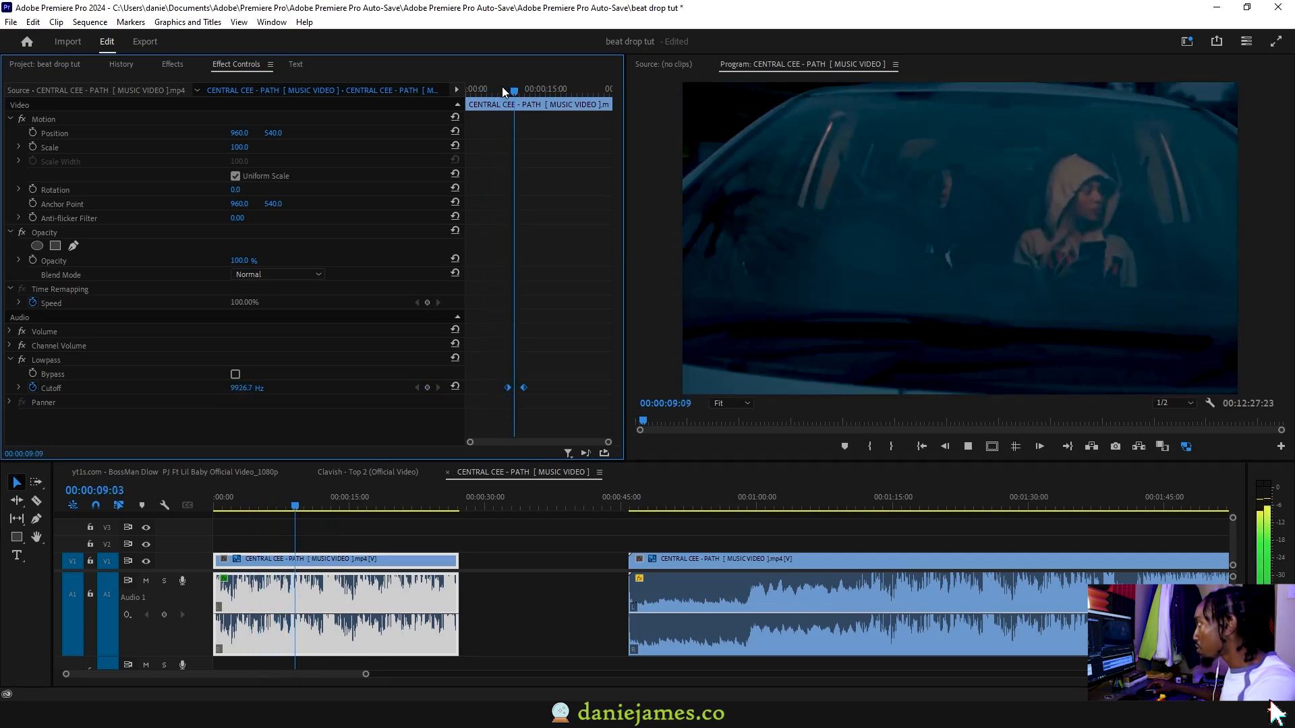
{"action": "key", "text": "space"}
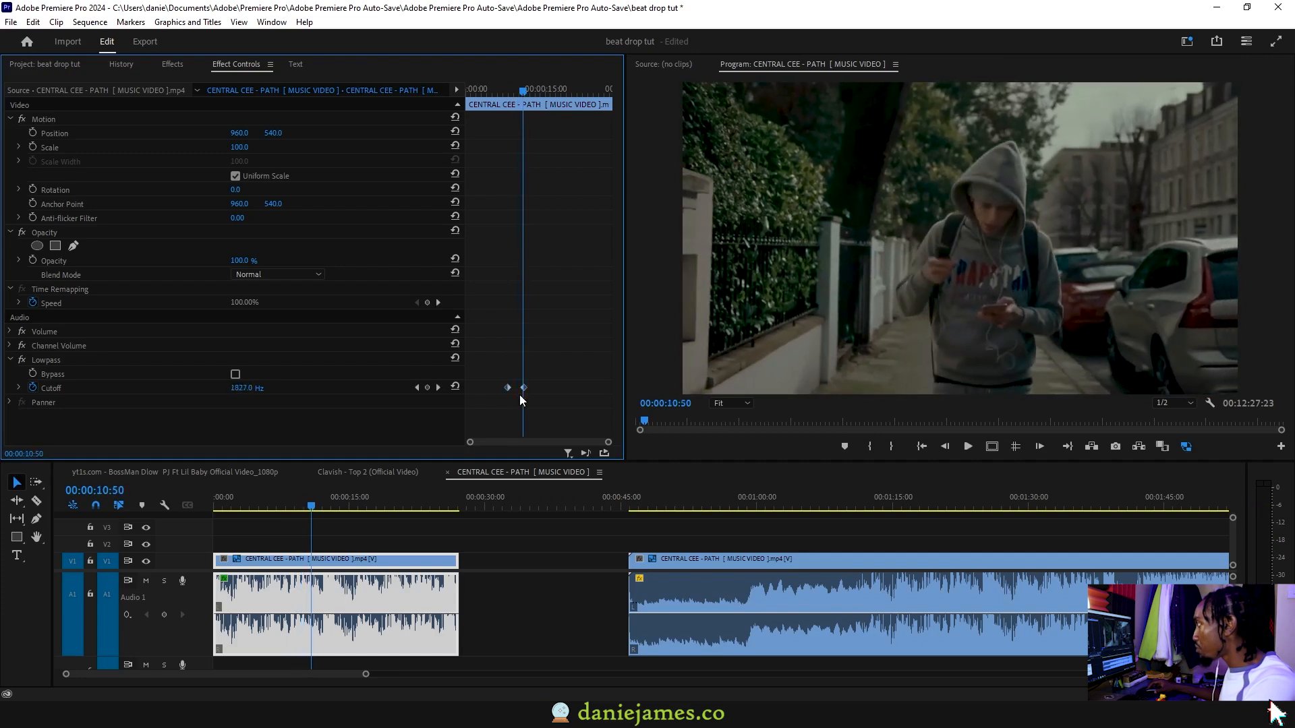
Move the second Cutoff keyframe back to about 00:00:09:50 and play back the quicker filter sweep
{"action": "left_click_drag", "start_coordinate": [525, 387], "coordinate": [516, 387]}
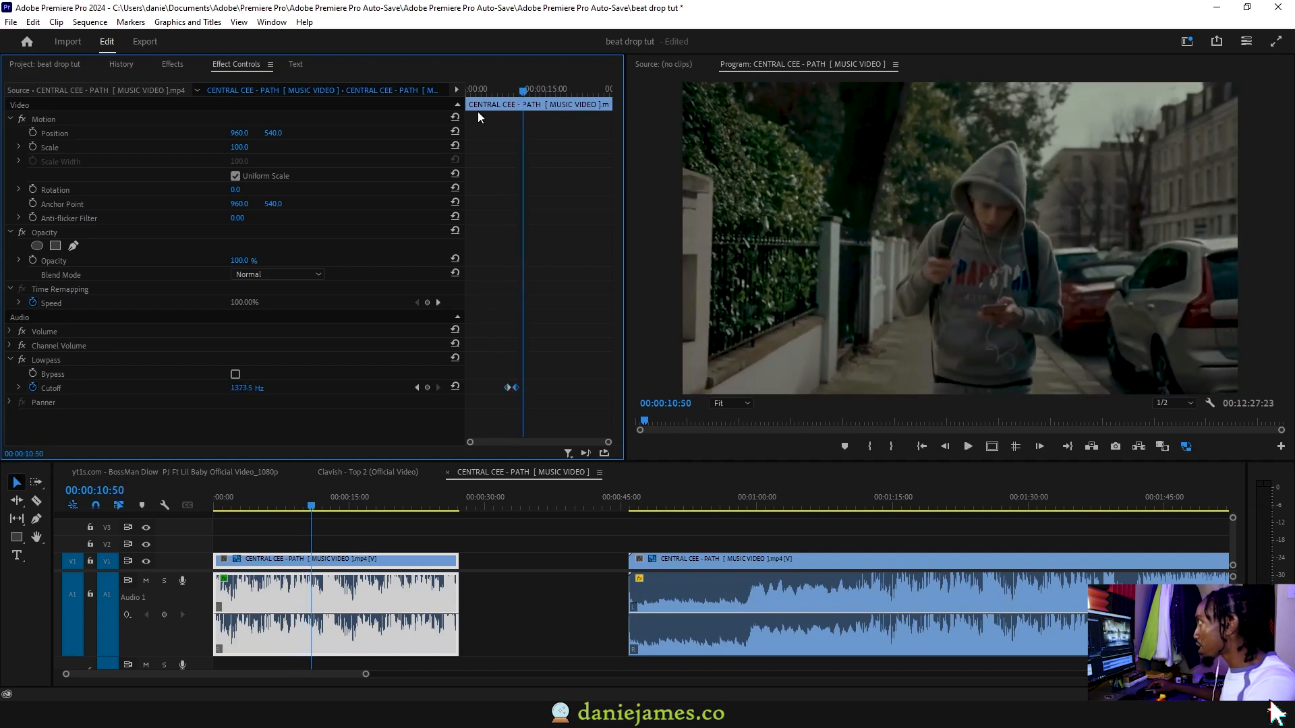
{"action": "left_click", "coordinate": [495, 88]}
{"action": "key", "text": "space"}
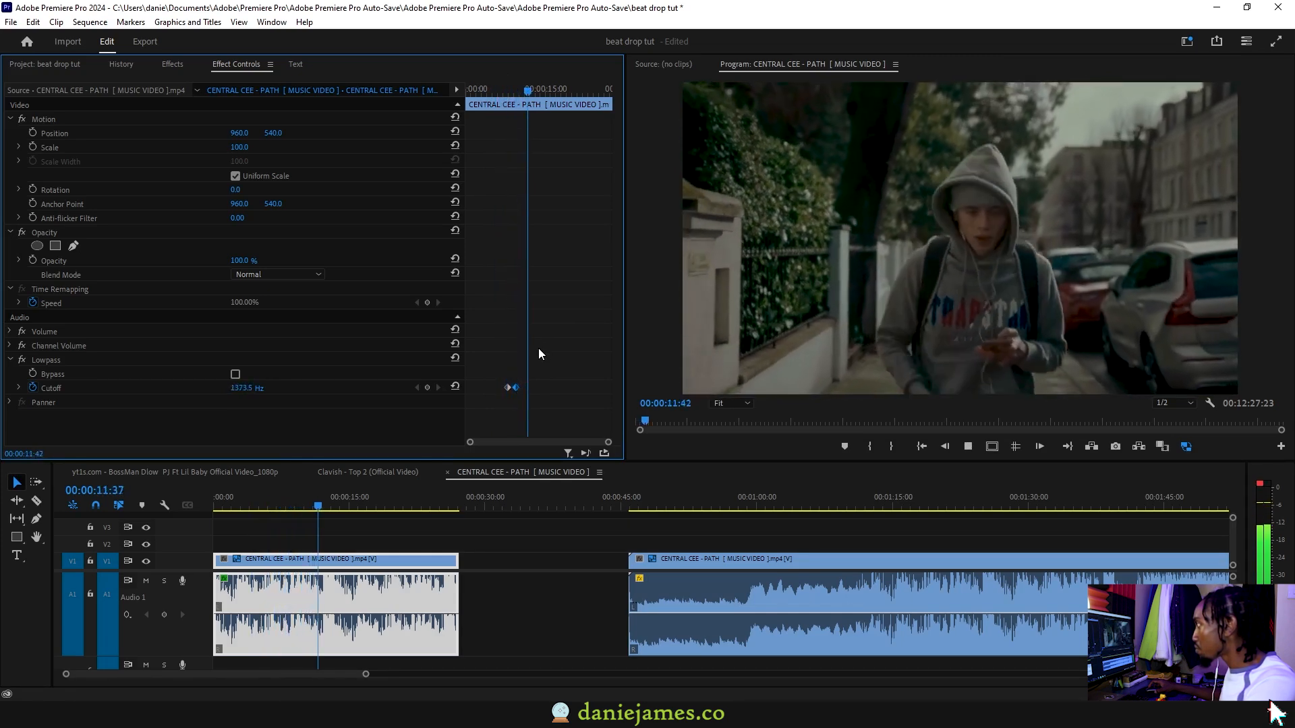
{"action": "left_click_drag", "start_coordinate": [341, 499], "coordinate": [301, 500]}
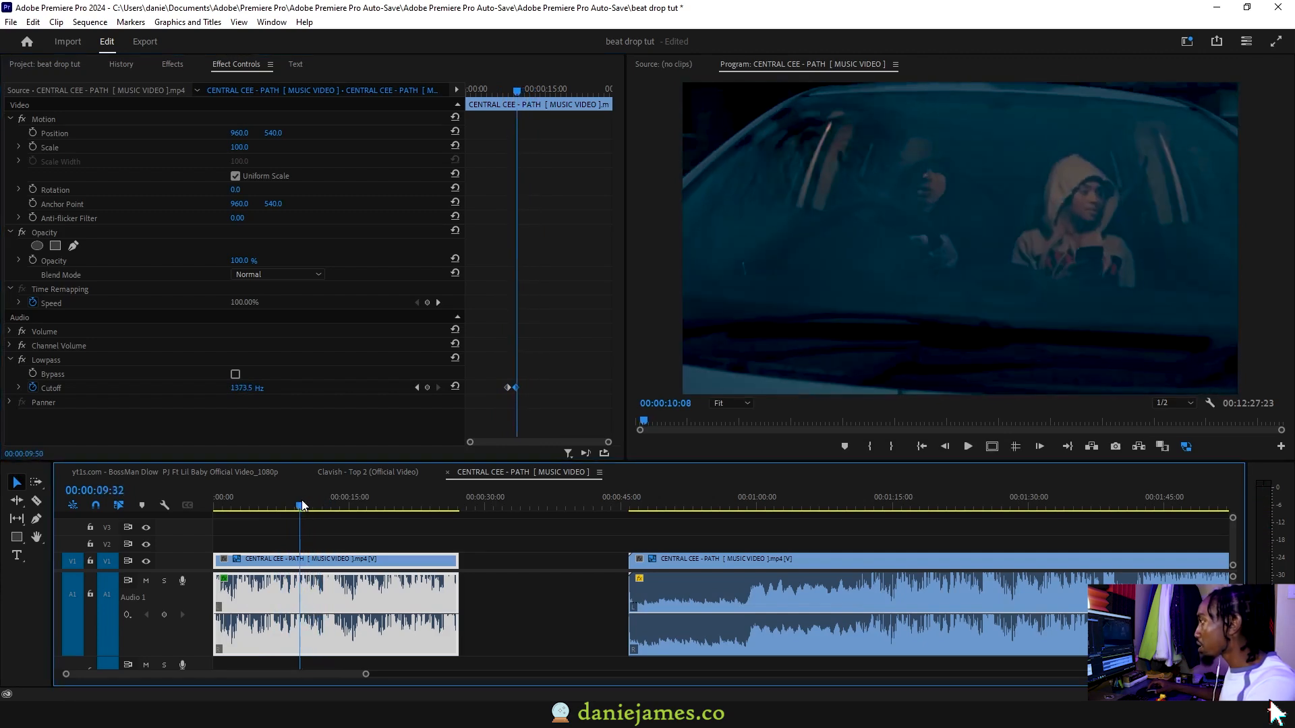
Trim the first section's end to about 00:00:11 and add the default audio transition there with a duration of 00:00:00:51
{"action": "left_click_drag", "start_coordinate": [457, 594], "coordinate": [309, 559]}
{"action": "scroll", "coordinate": [294, 593], "scroll_direction": "up", "scroll_amount": 2}
{"action": "left_click", "coordinate": [364, 597]}
{"action": "left_click", "coordinate": [333, 597]}
{"action": "right_click", "coordinate": [327, 593]}
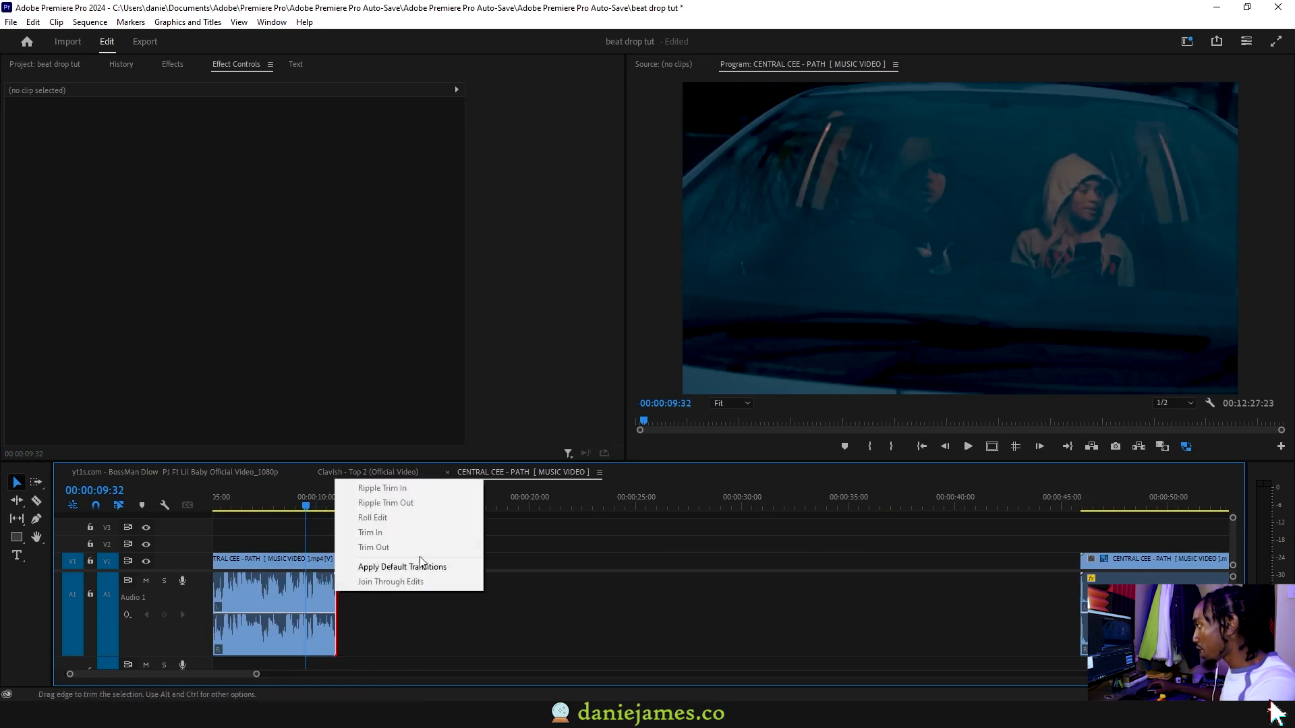
{"action": "left_click", "coordinate": [405, 567]}
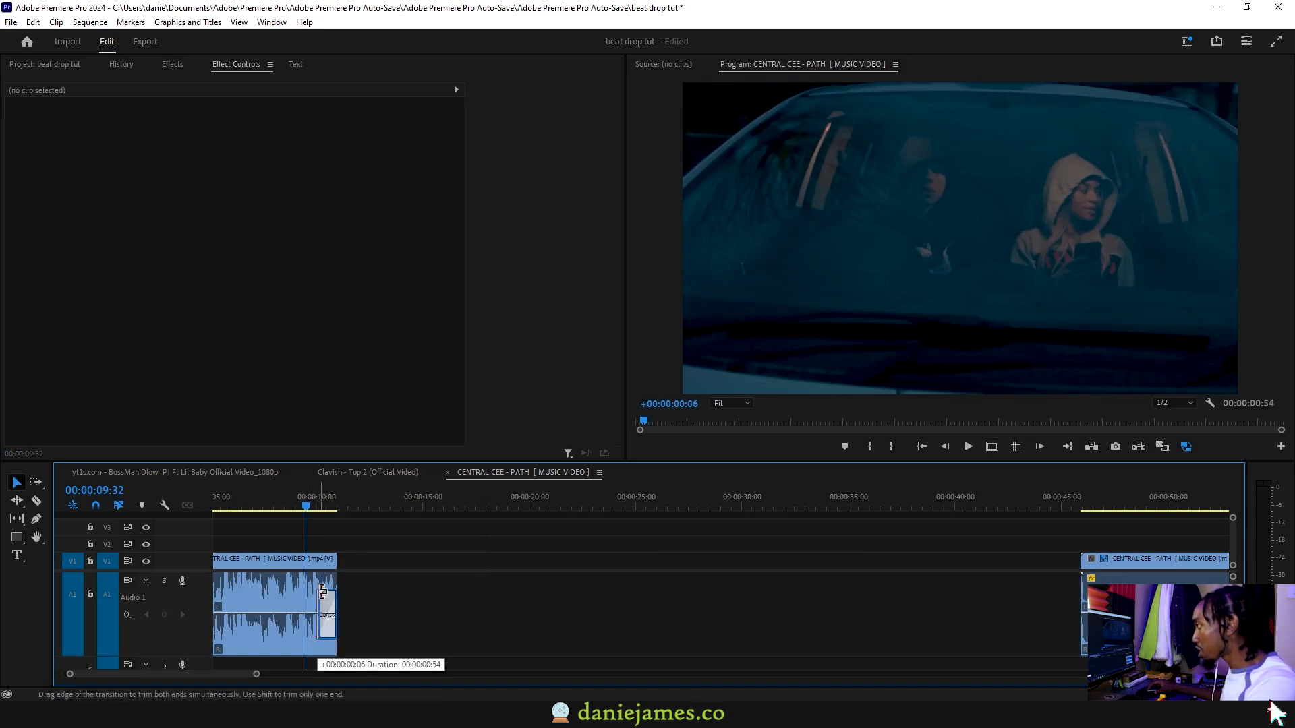
{"action": "left_click", "coordinate": [323, 591]}
{"action": "key", "text": "space"}
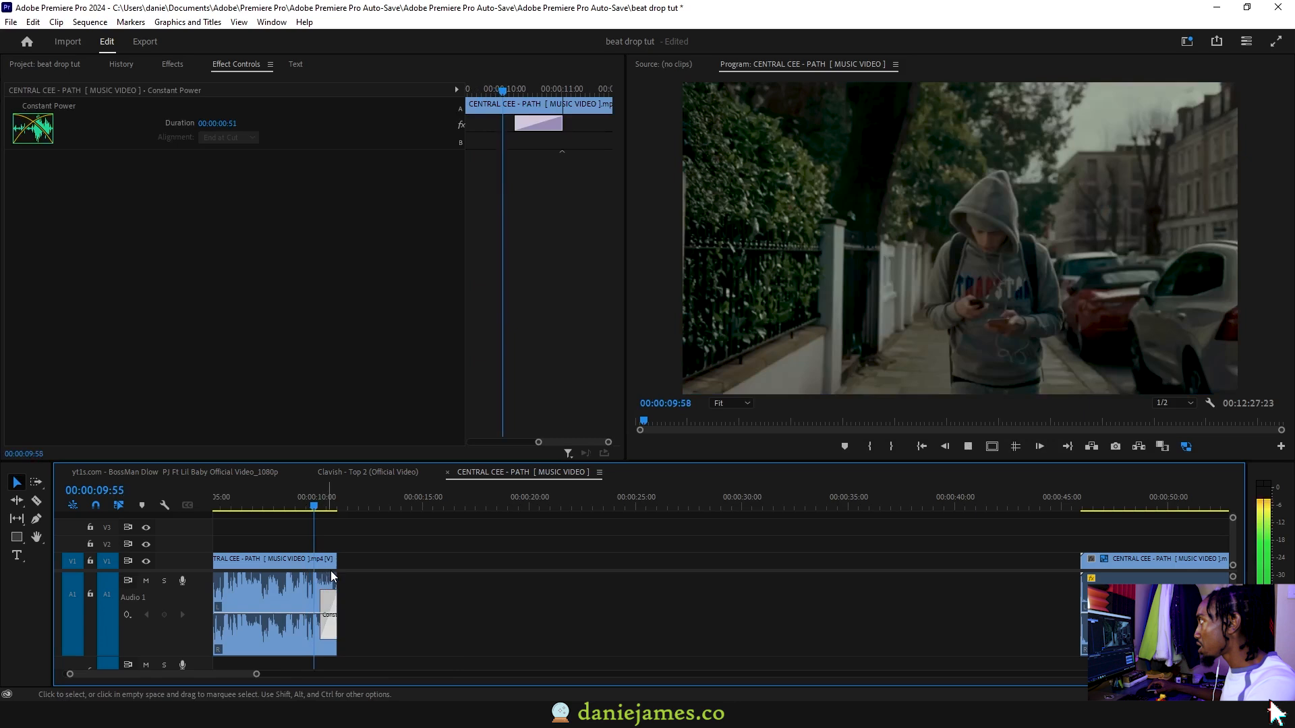
{"action": "left_click", "coordinate": [320, 574]}
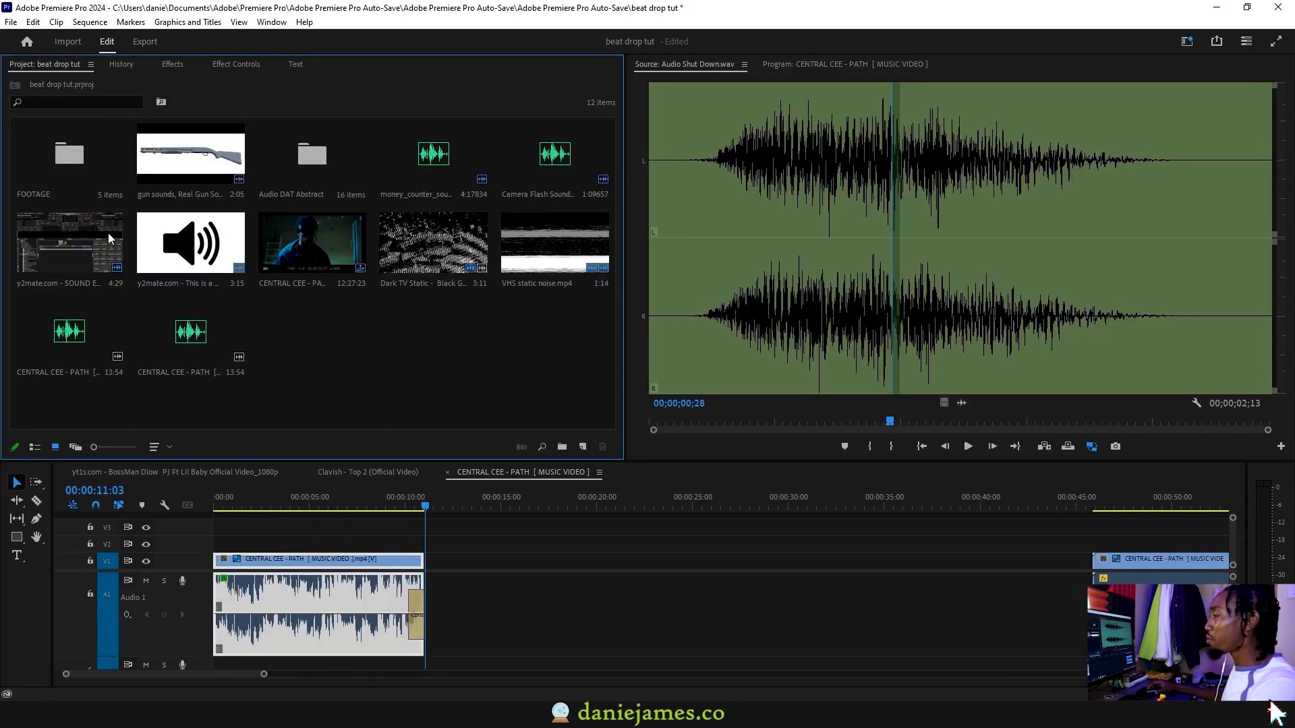
Open the Audio DAT Abstract bin and audition the Audio Shut Down.wav sound effect
{"action": "double_click", "coordinate": [311, 170]}
{"action": "left_click", "coordinate": [166, 171]}
{"action": "key", "text": "space"}
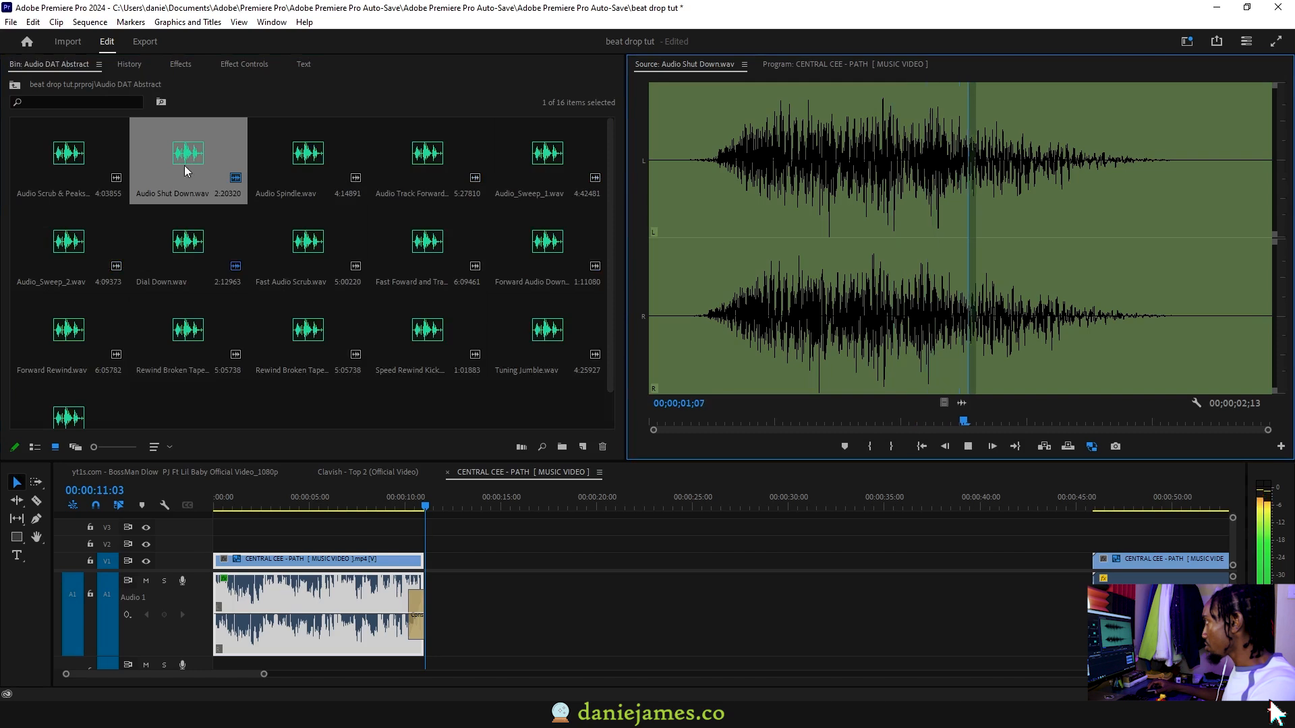
{"action": "left_click_drag", "start_coordinate": [728, 414], "coordinate": [677, 413]}
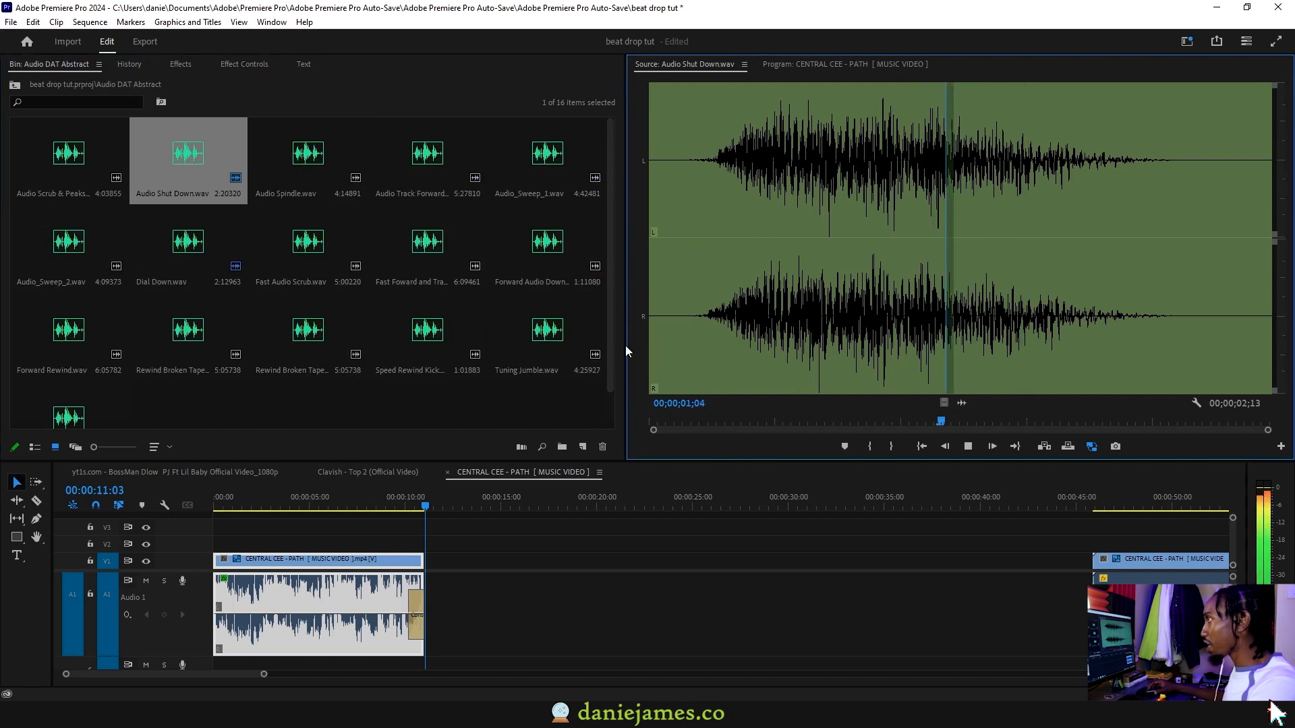
{"action": "key", "text": "space"}
Audition the Audio_Sweep_2.wav, Rewind Broken Tape.wav and Tuning Jumble.wav sound effects
{"action": "double_click", "coordinate": [95, 258]}
{"action": "key", "text": "space"}
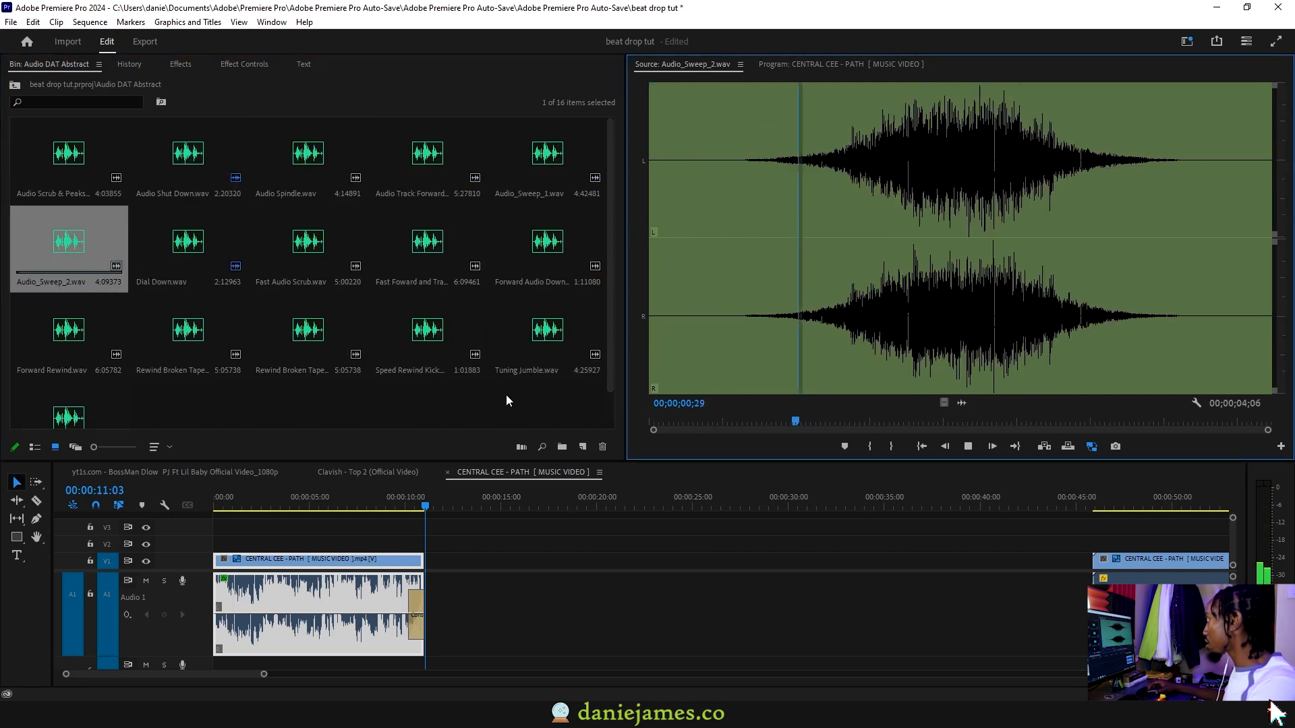
{"action": "double_click", "coordinate": [312, 332]}
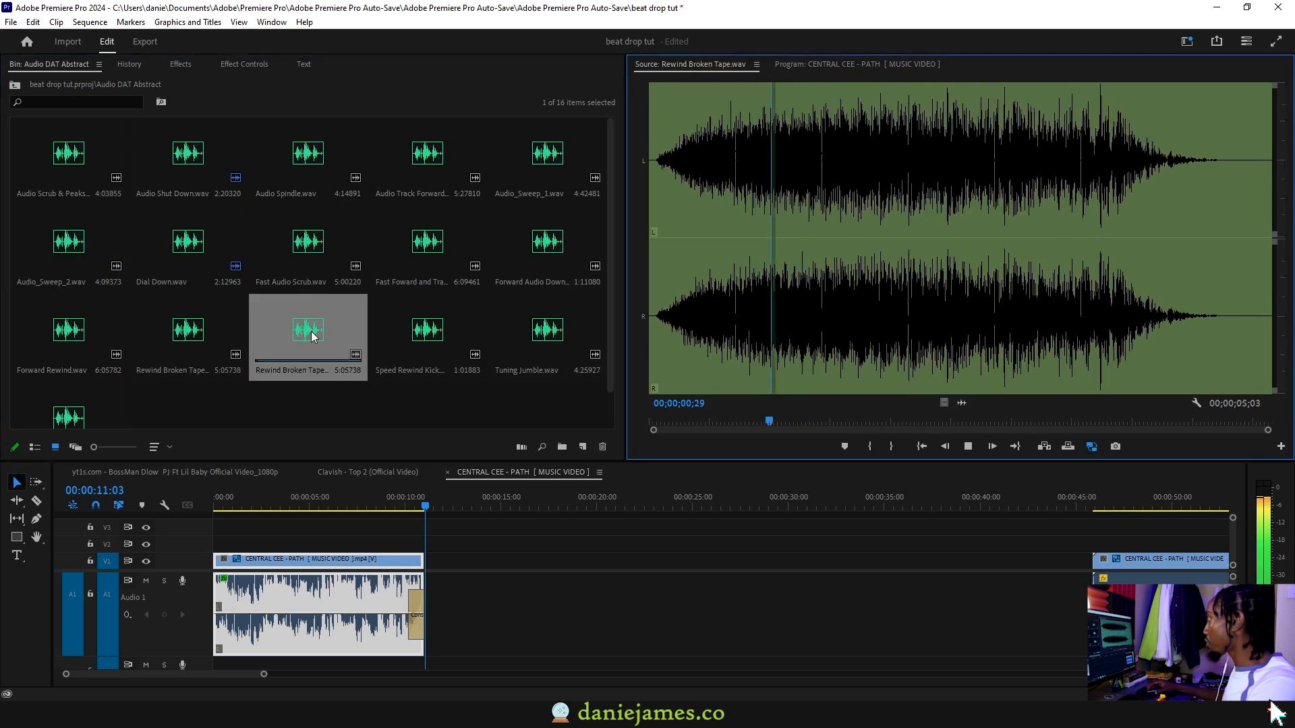
{"action": "double_click", "coordinate": [539, 333]}
{"action": "key", "text": "space"}
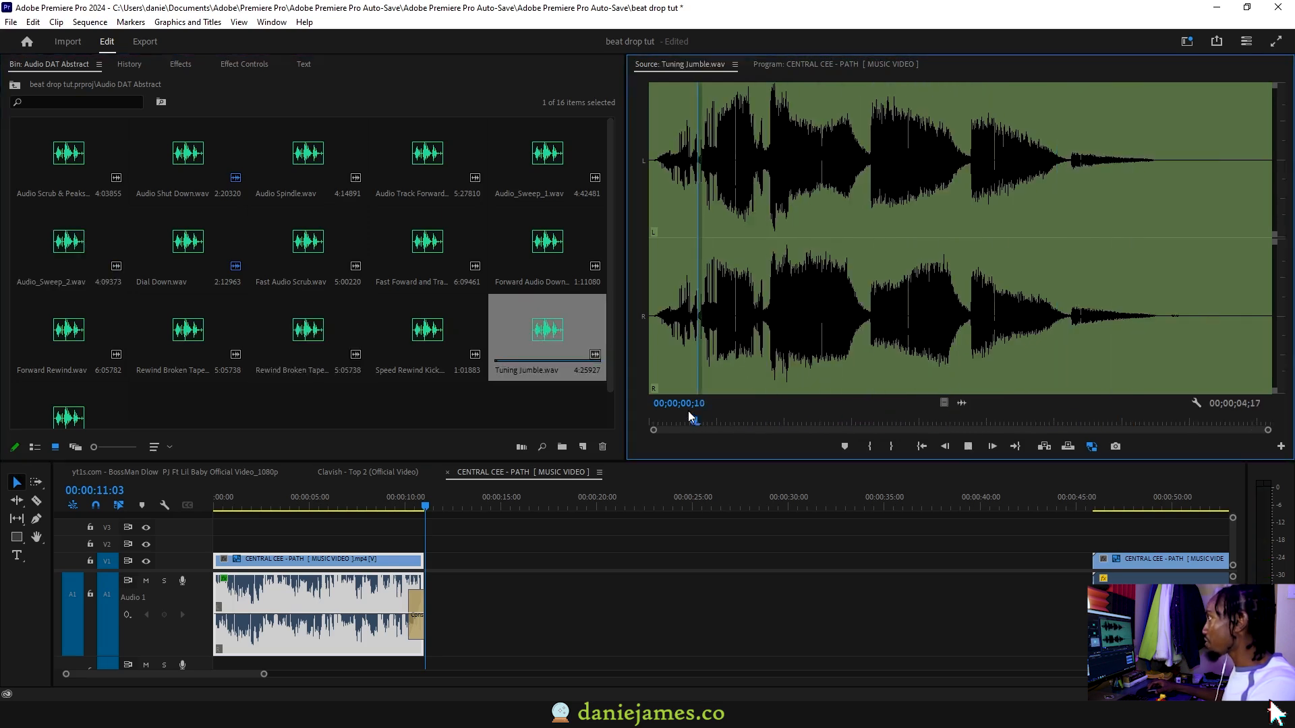
Audition Audio Shut Down.wav again and place its audio on track A2 beneath the fade at the first section's end
{"action": "double_click", "coordinate": [158, 151]}
{"action": "left_click", "coordinate": [706, 422]}
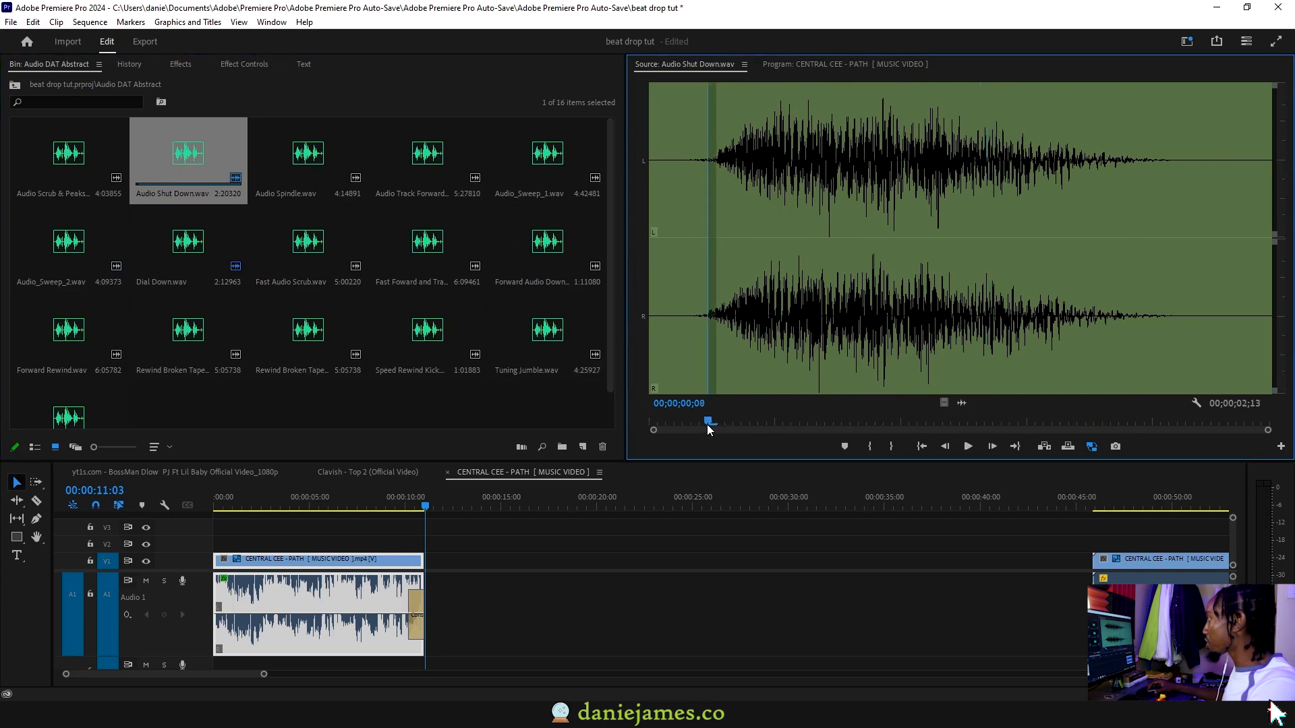
{"action": "key", "text": "space"}
{"action": "left_click", "coordinate": [702, 422]}
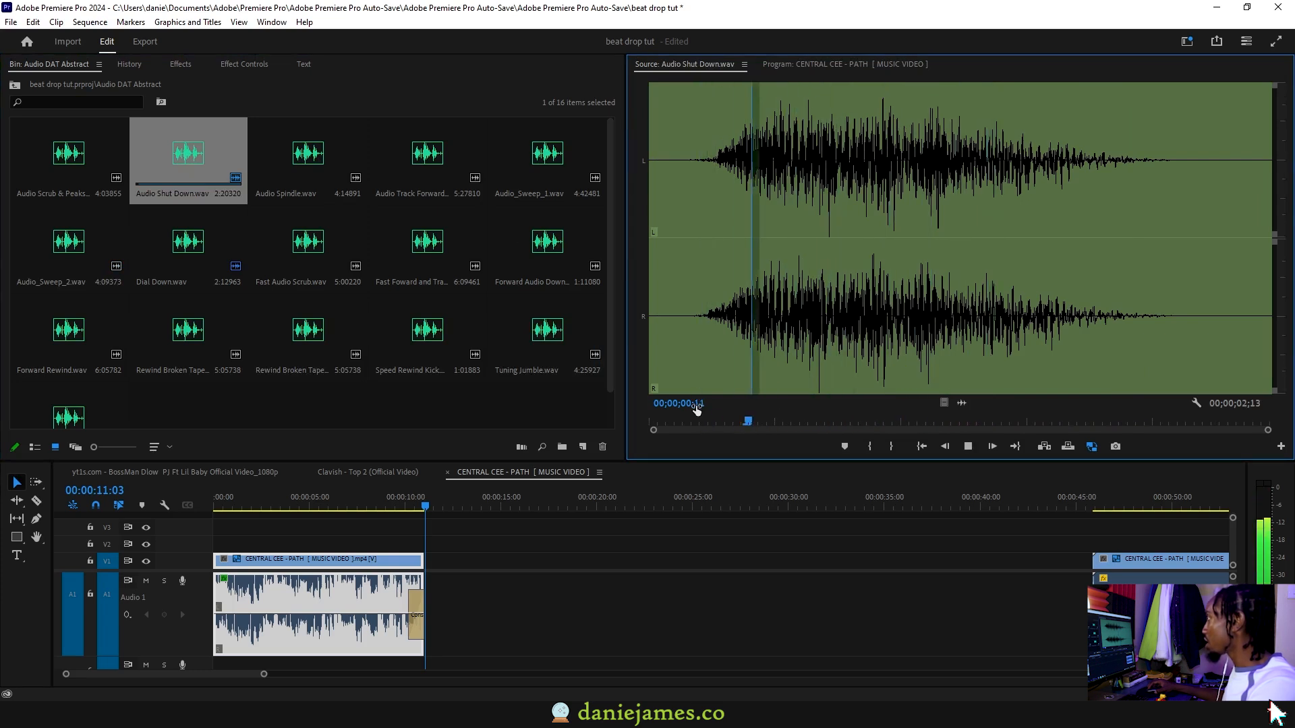
{"action": "key", "text": "space"}
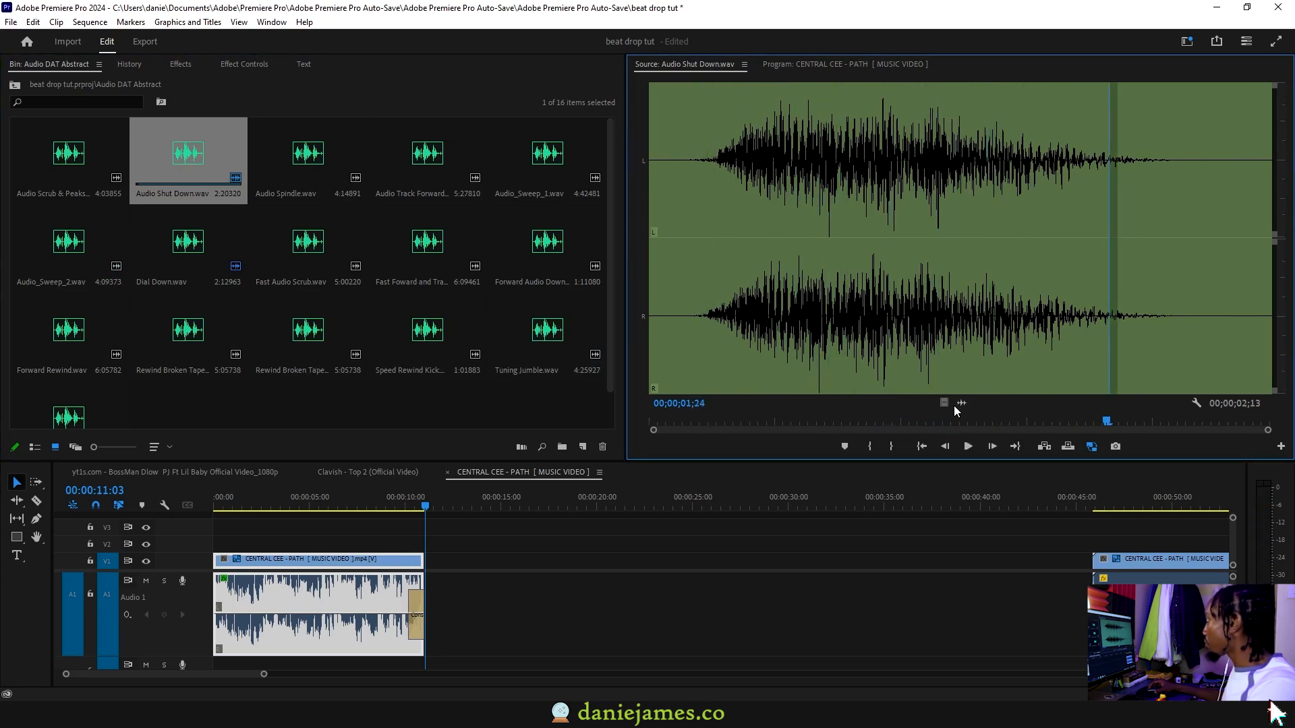
{"action": "left_click_drag", "start_coordinate": [957, 405], "coordinate": [414, 663]}
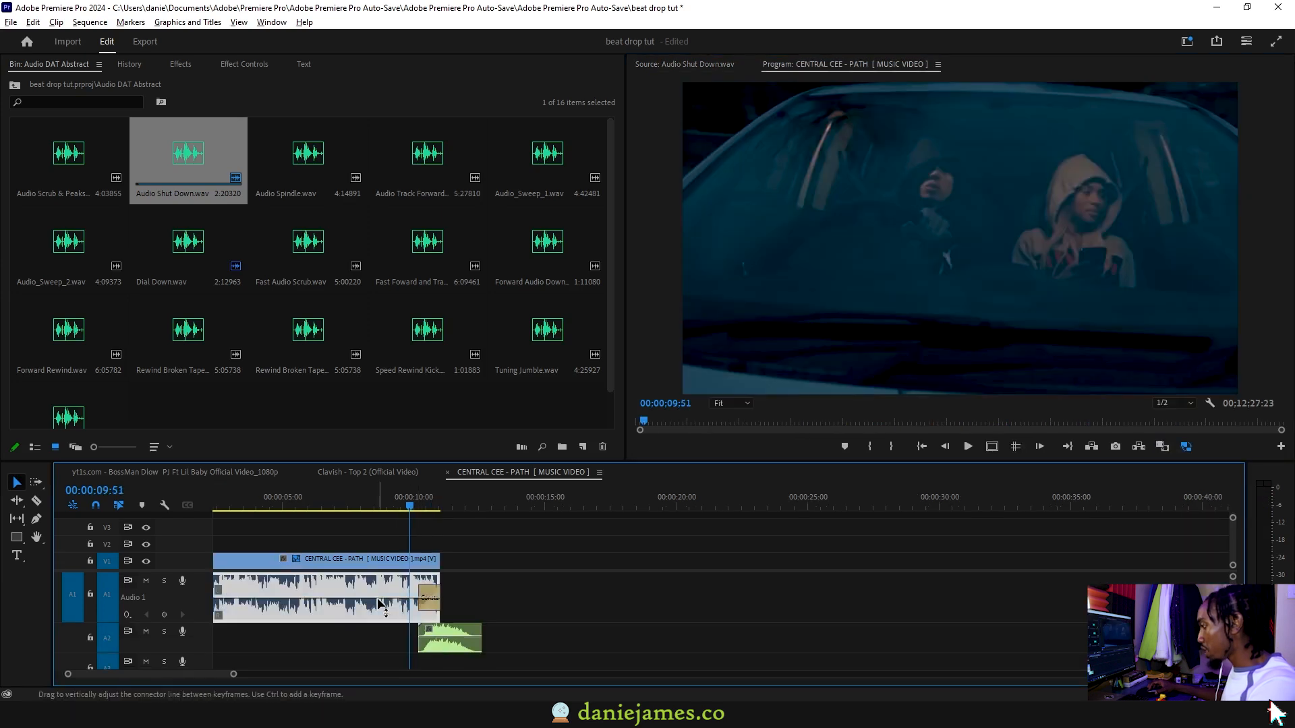
Move the shutdown sound to start at about 00:00:08:52, lengthen the first section's audio fade to start earlier, and play it back
{"action": "key", "text": "shift+5"}
{"action": "left_click_drag", "start_coordinate": [596, 90], "coordinate": [575, 91]}
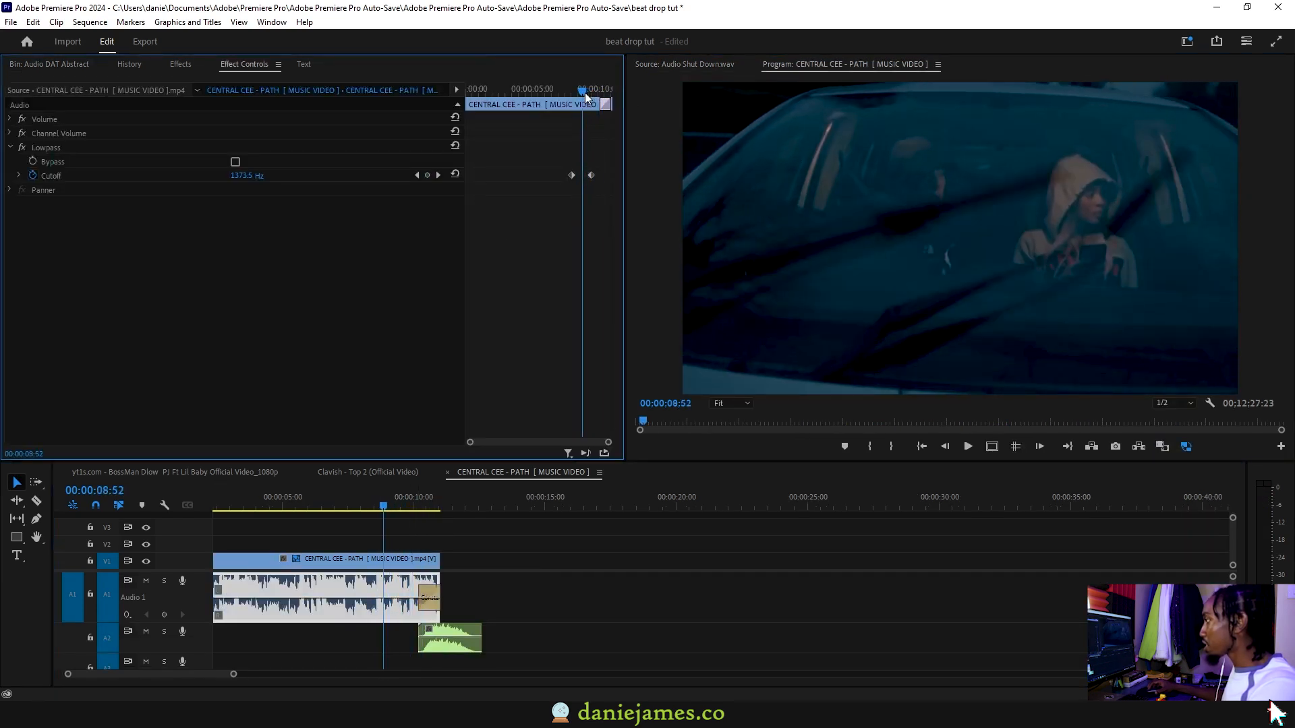
{"action": "left_click_drag", "start_coordinate": [460, 636], "coordinate": [398, 597]}
{"action": "double_click", "coordinate": [439, 633]}
{"action": "key", "text": "space"}
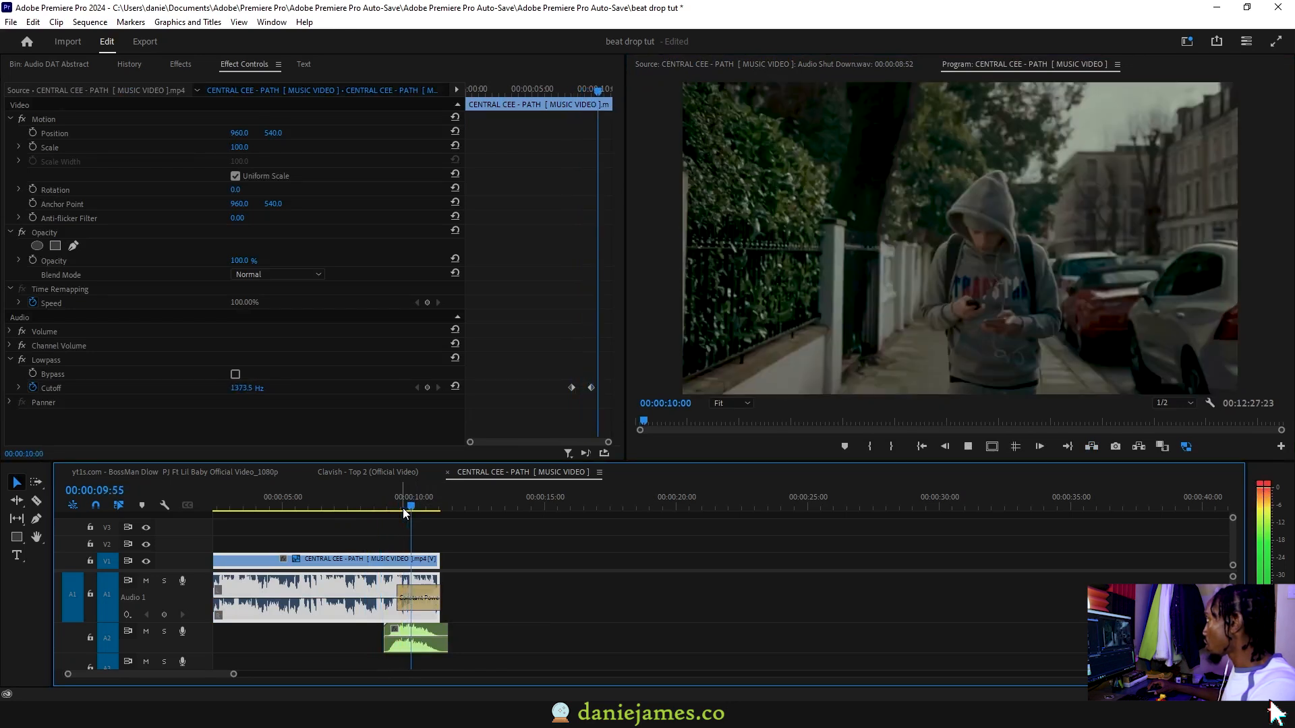
Trim only the video end of the first section back to just before 00:00:10:00 and play back the cut to black
{"action": "left_click", "coordinate": [444, 552]}
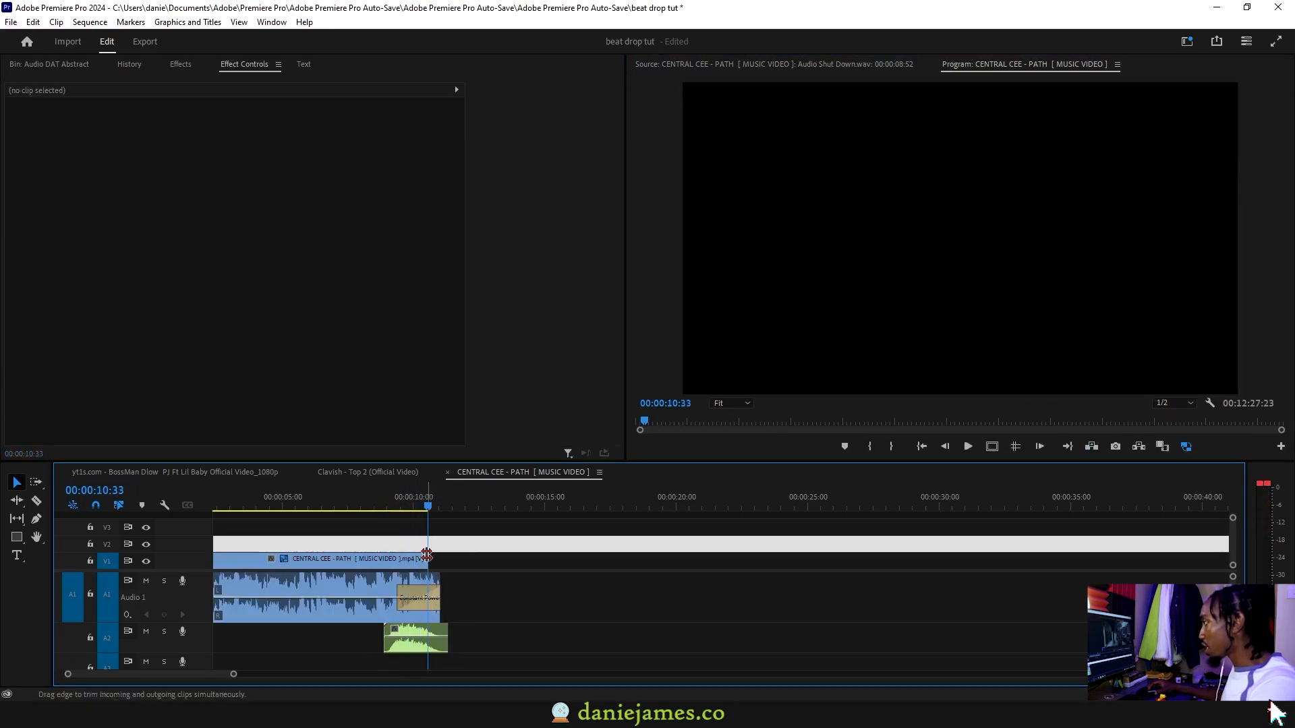
{"action": "left_click_drag", "start_coordinate": [439, 558], "coordinate": [419, 558]}
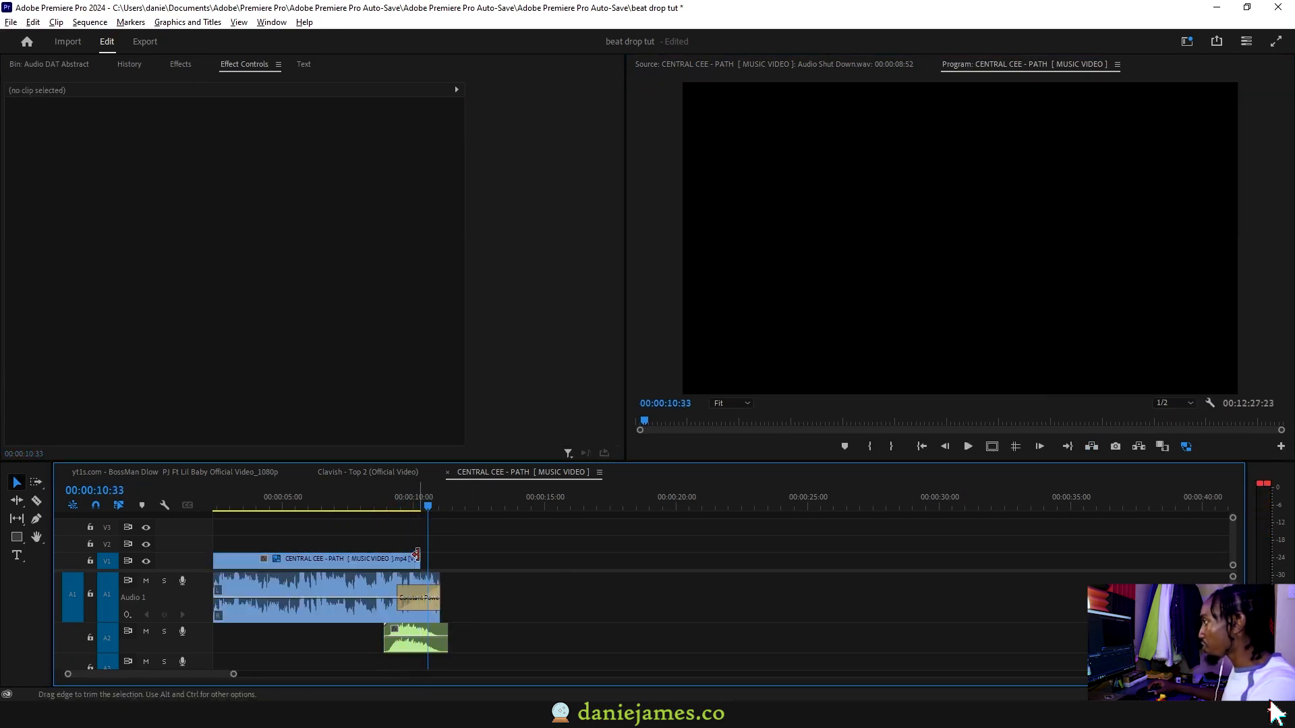
{"action": "left_click", "coordinate": [379, 500]}
{"action": "key", "text": "space"}
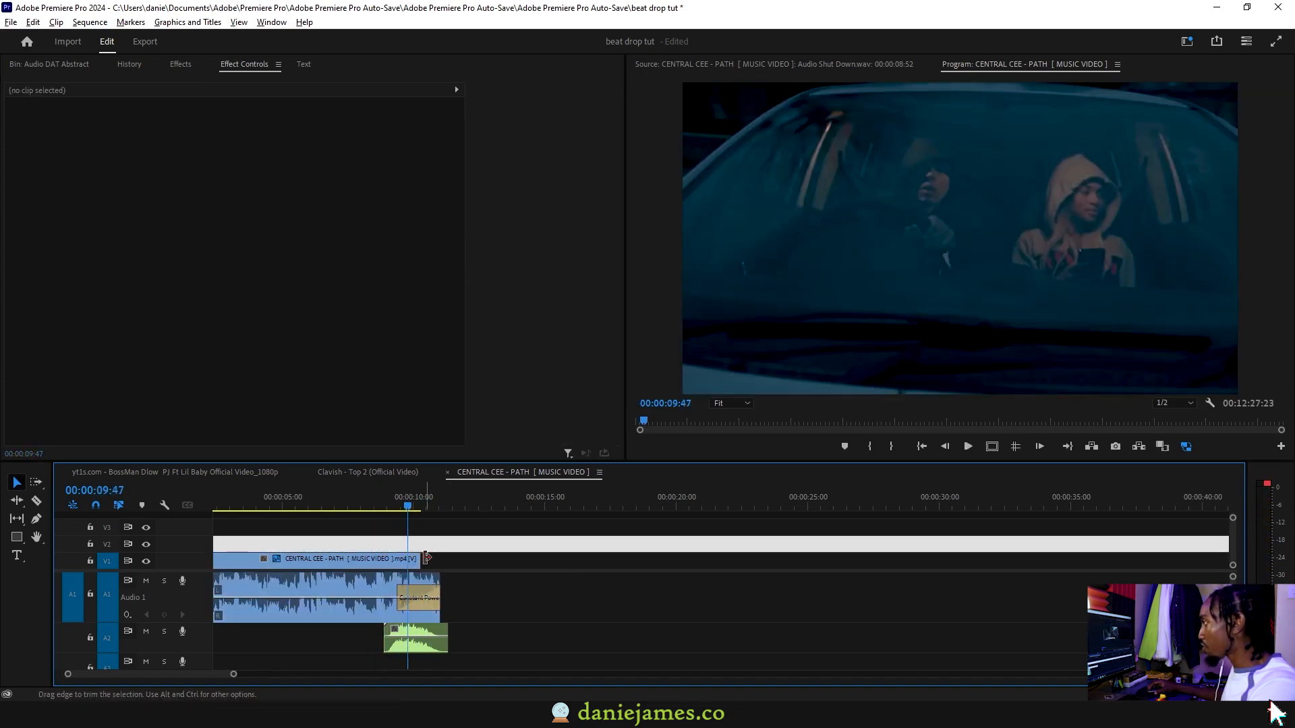
{"action": "left_click_drag", "start_coordinate": [421, 560], "coordinate": [411, 560]}
{"action": "left_click", "coordinate": [362, 502]}
{"action": "key", "text": "space"}
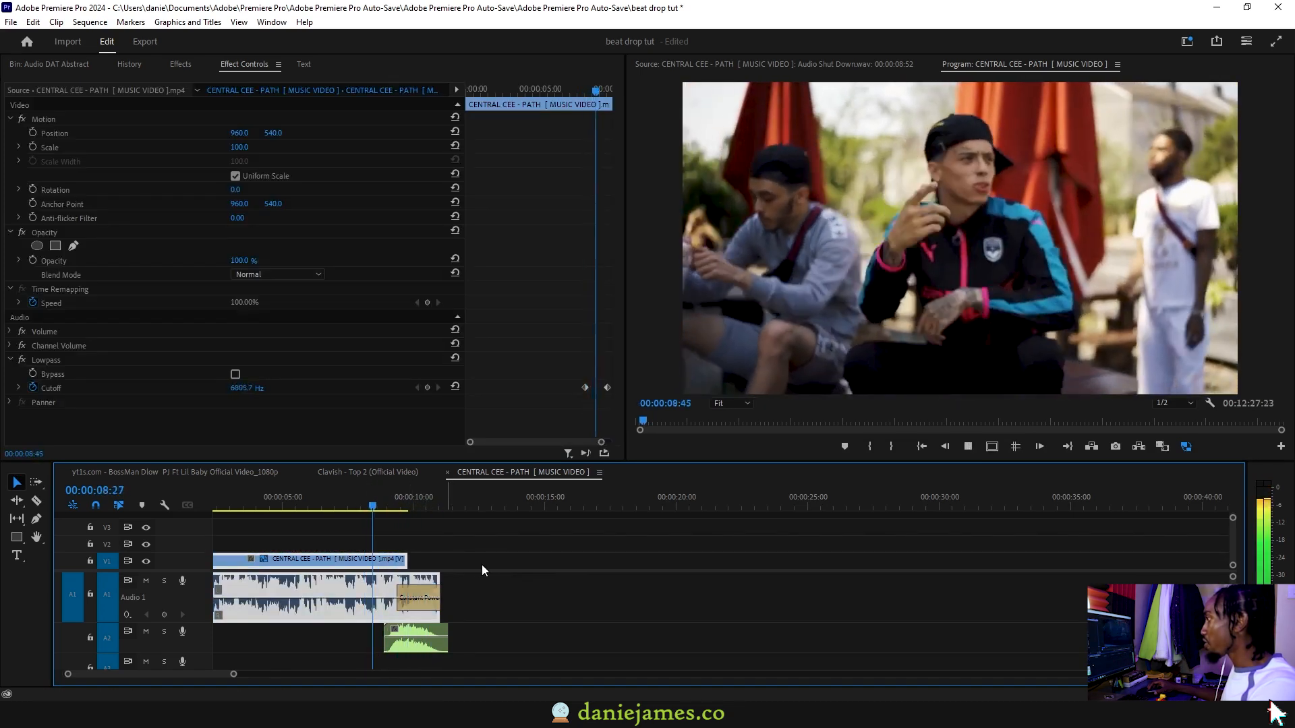
{"action": "key", "text": "space"}
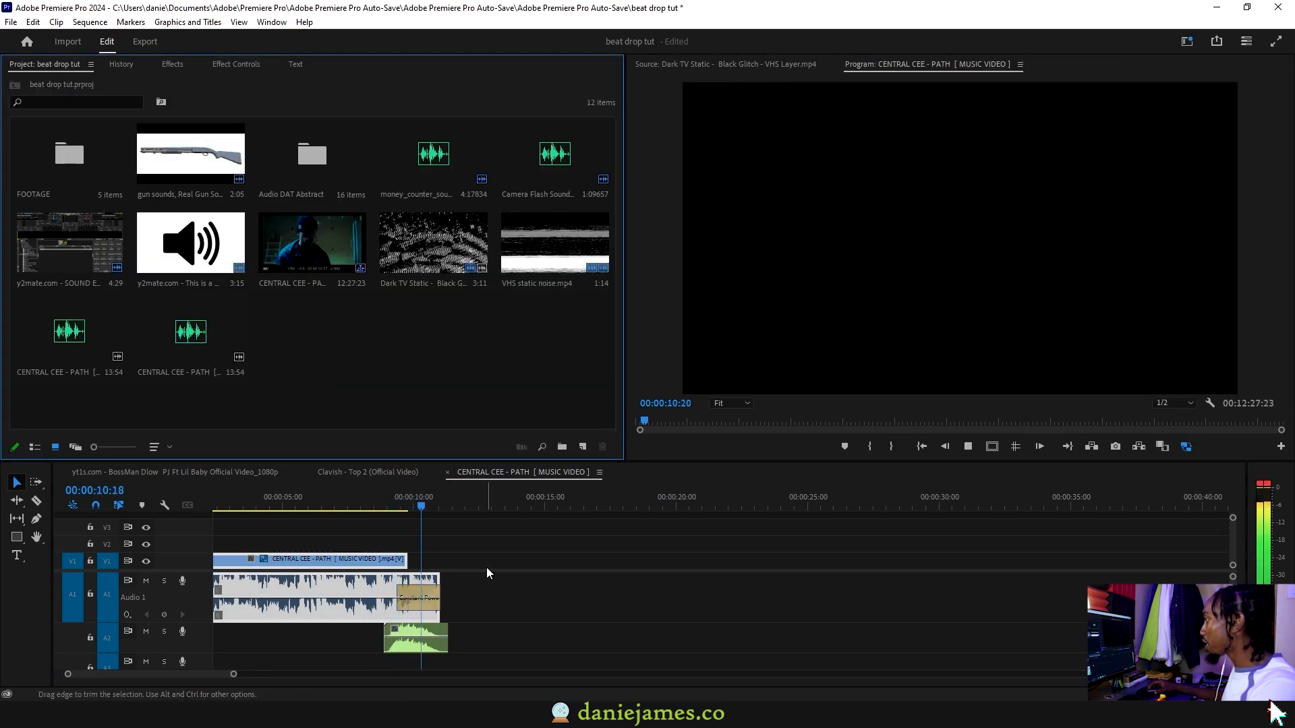
{"action": "key", "text": "space"}
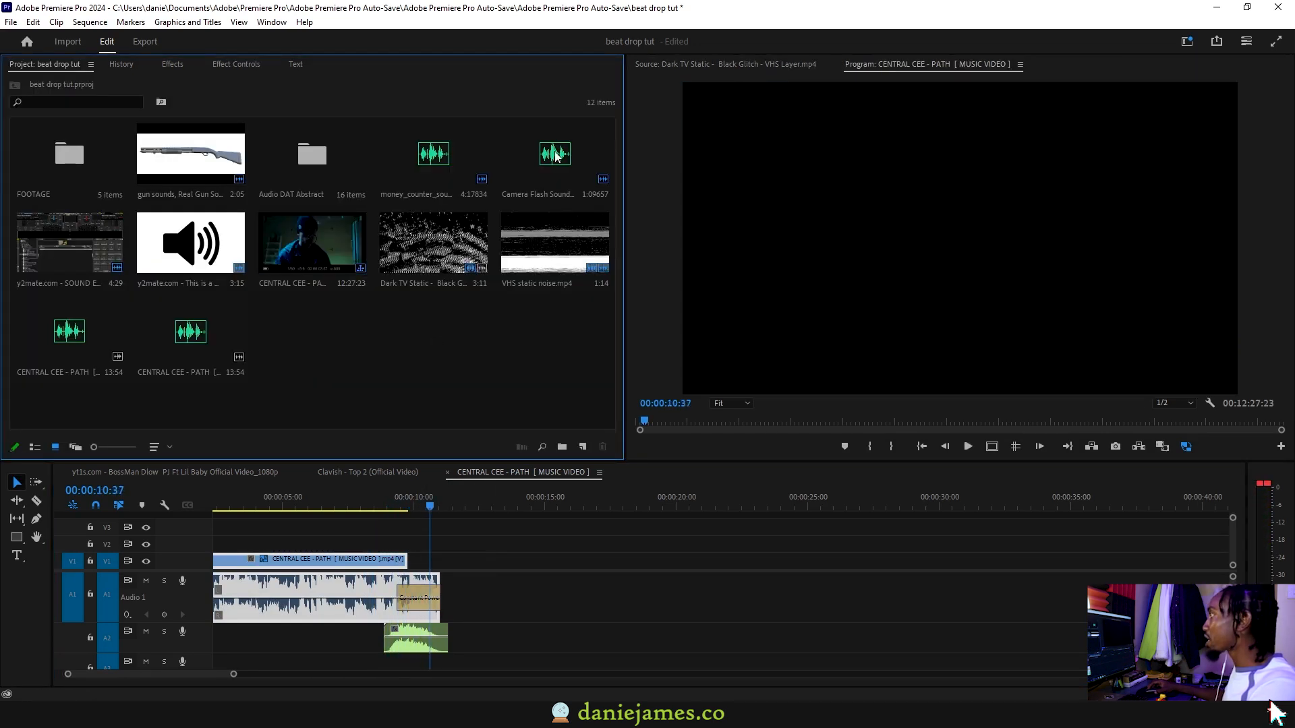
Audition the money_counter_sound.mp3 sound effect
{"action": "double_click", "coordinate": [432, 158]}
{"action": "left_click", "coordinate": [698, 419]}
{"action": "key", "text": "space"}
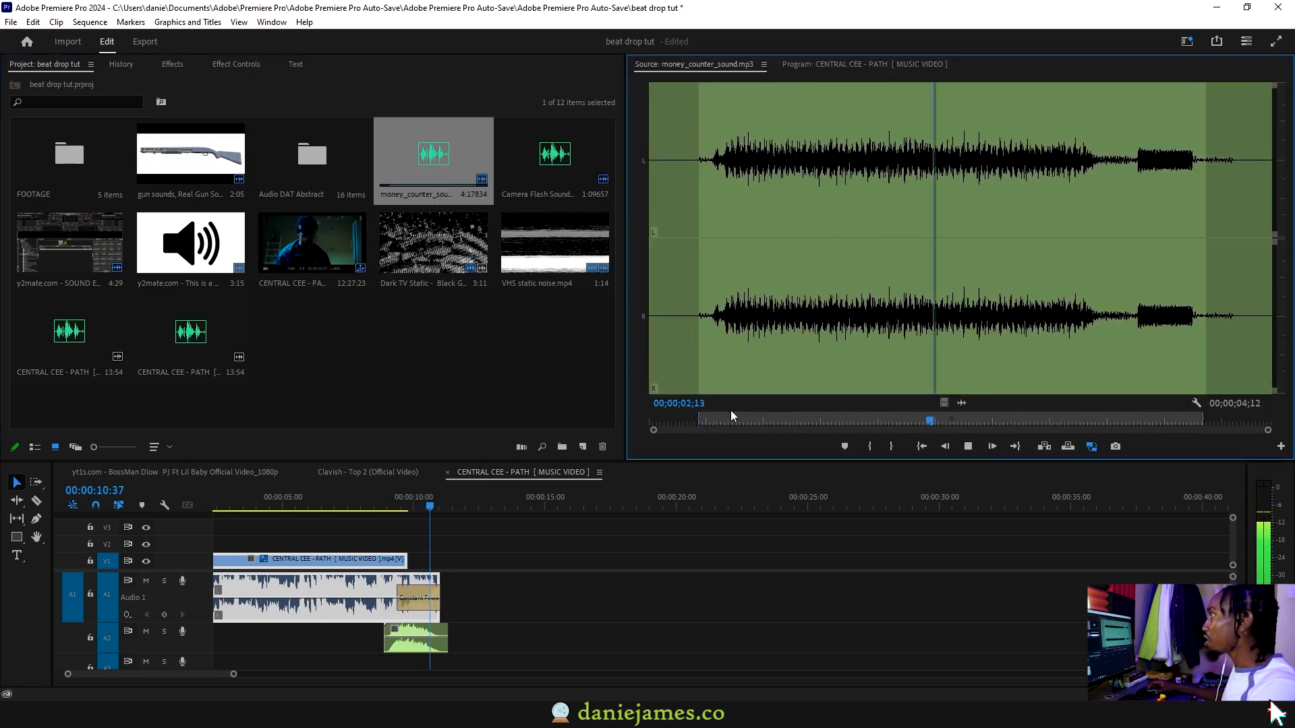
Audition the gun sounds clip and move its In point so that the marked range lasts 00:00:05:07
{"action": "double_click", "coordinate": [176, 149]}
{"action": "left_click_drag", "start_coordinate": [847, 421], "coordinate": [840, 425]}
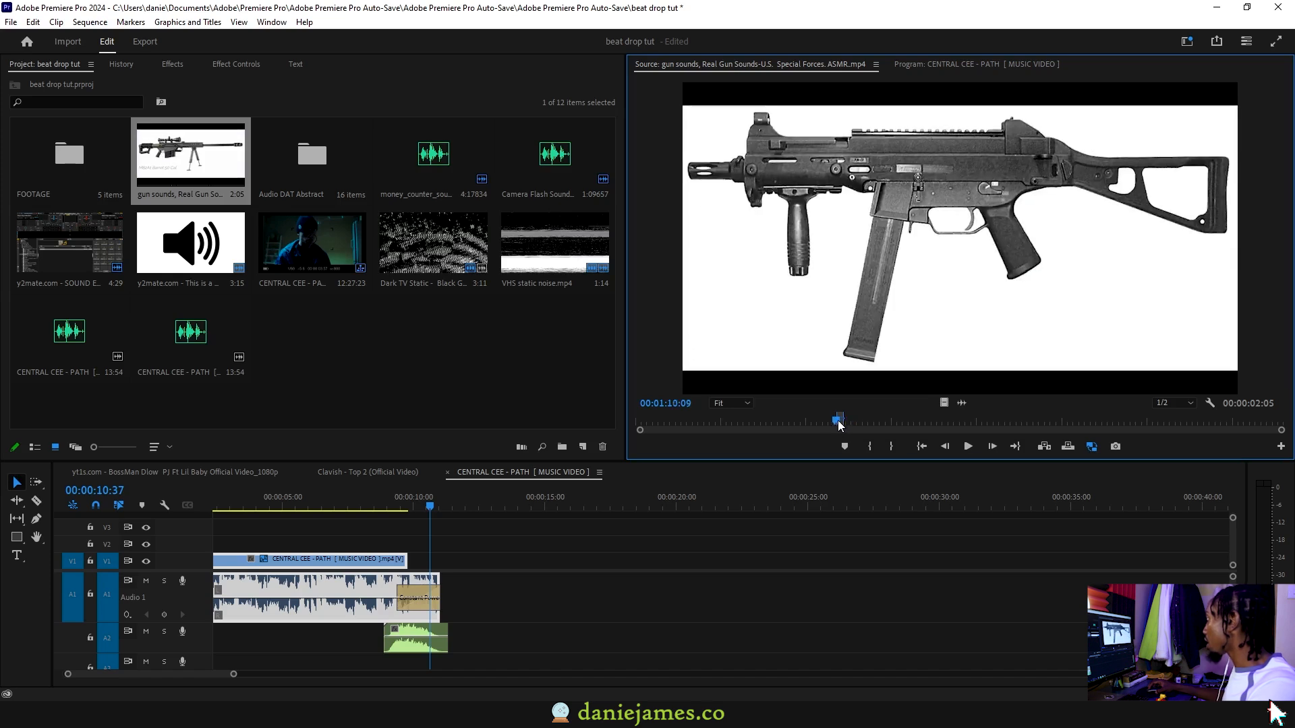
{"action": "key", "text": "space"}
{"action": "left_click_drag", "start_coordinate": [840, 425], "coordinate": [831, 423]}
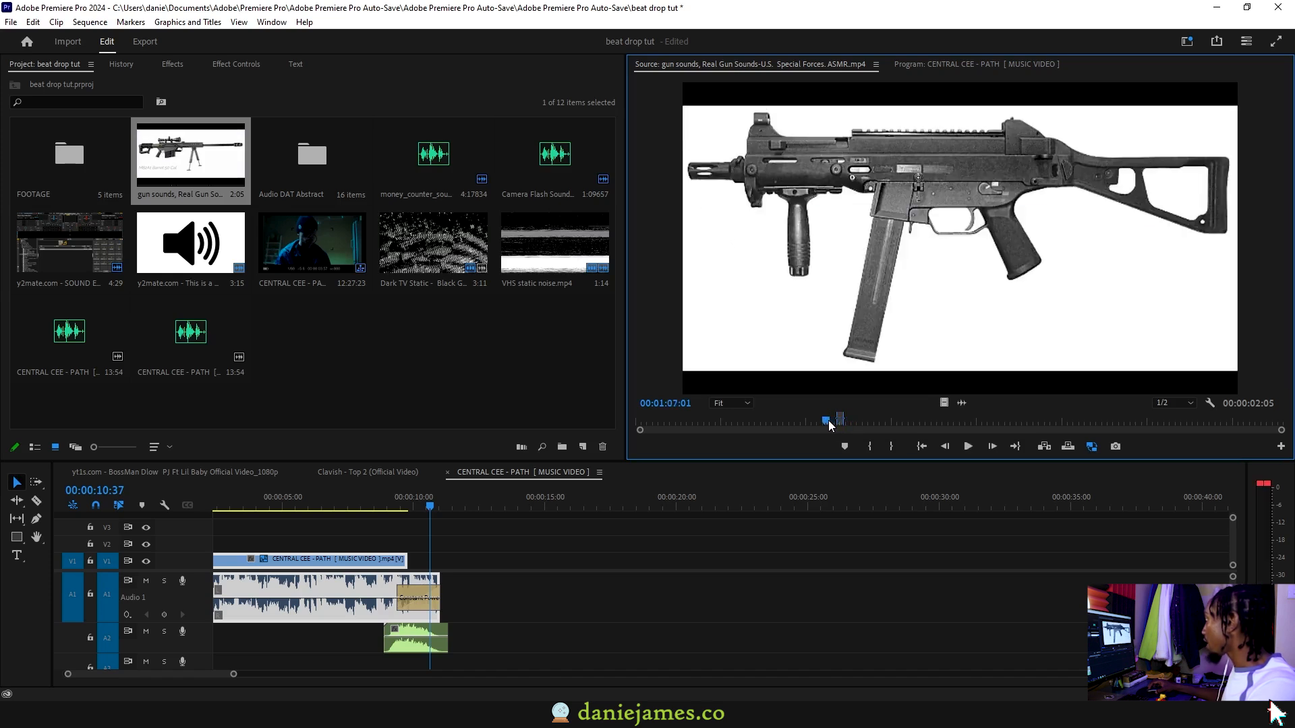
{"action": "left_click", "coordinate": [869, 447]}
{"action": "key", "text": "space"}
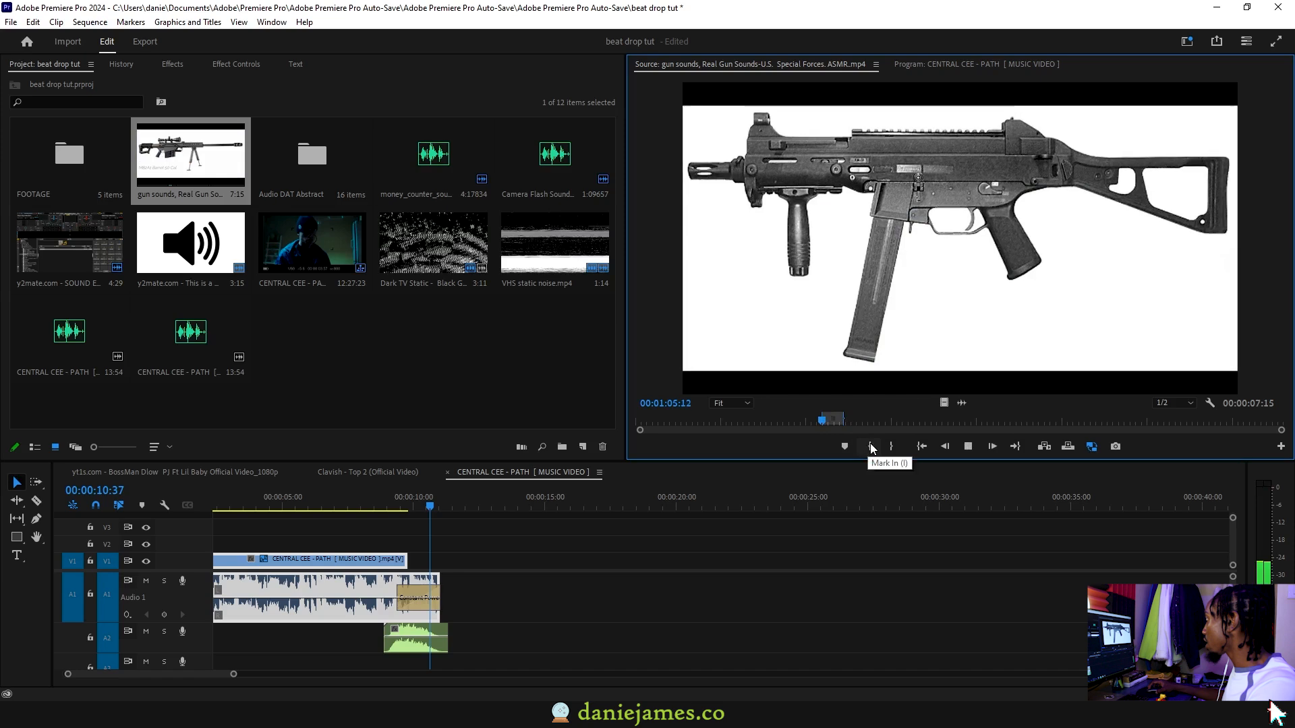
{"action": "left_click", "coordinate": [870, 448]}
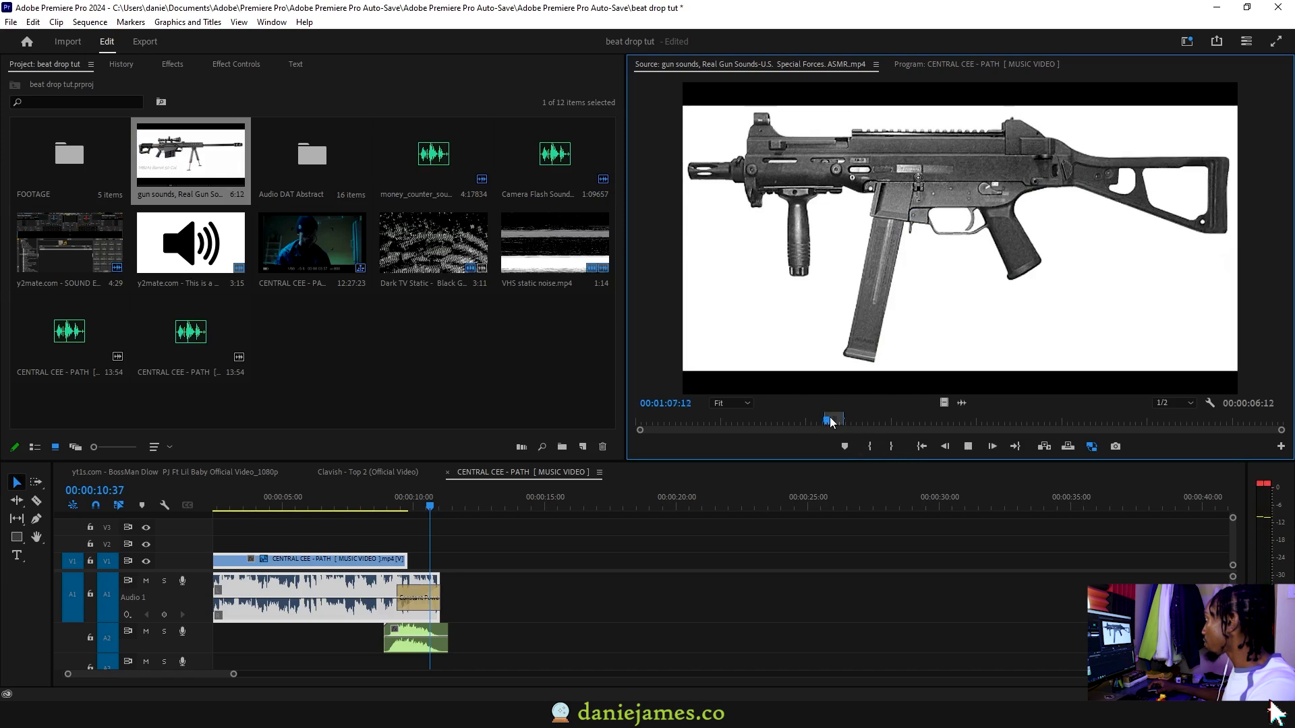
{"action": "left_click_drag", "start_coordinate": [833, 422], "coordinate": [830, 423]}
{"action": "key", "text": "space"}
{"action": "left_click", "coordinate": [869, 449]}
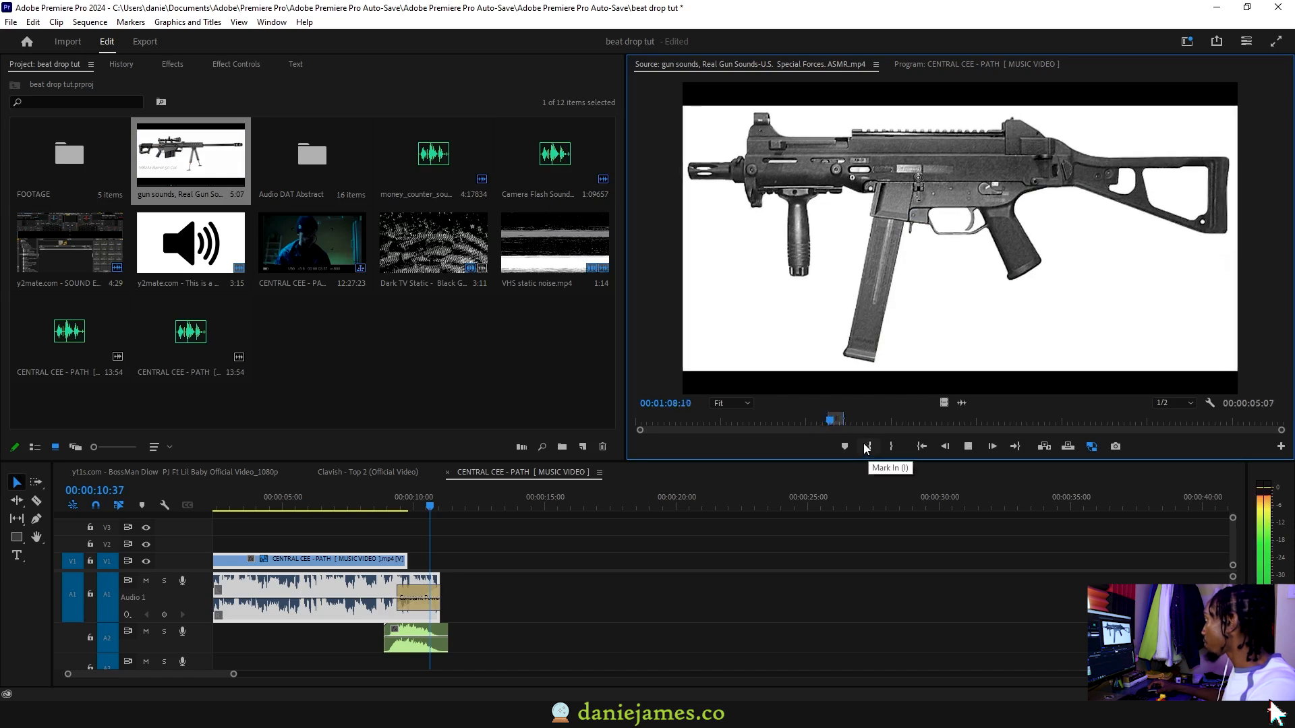
{"action": "key", "text": "space"}
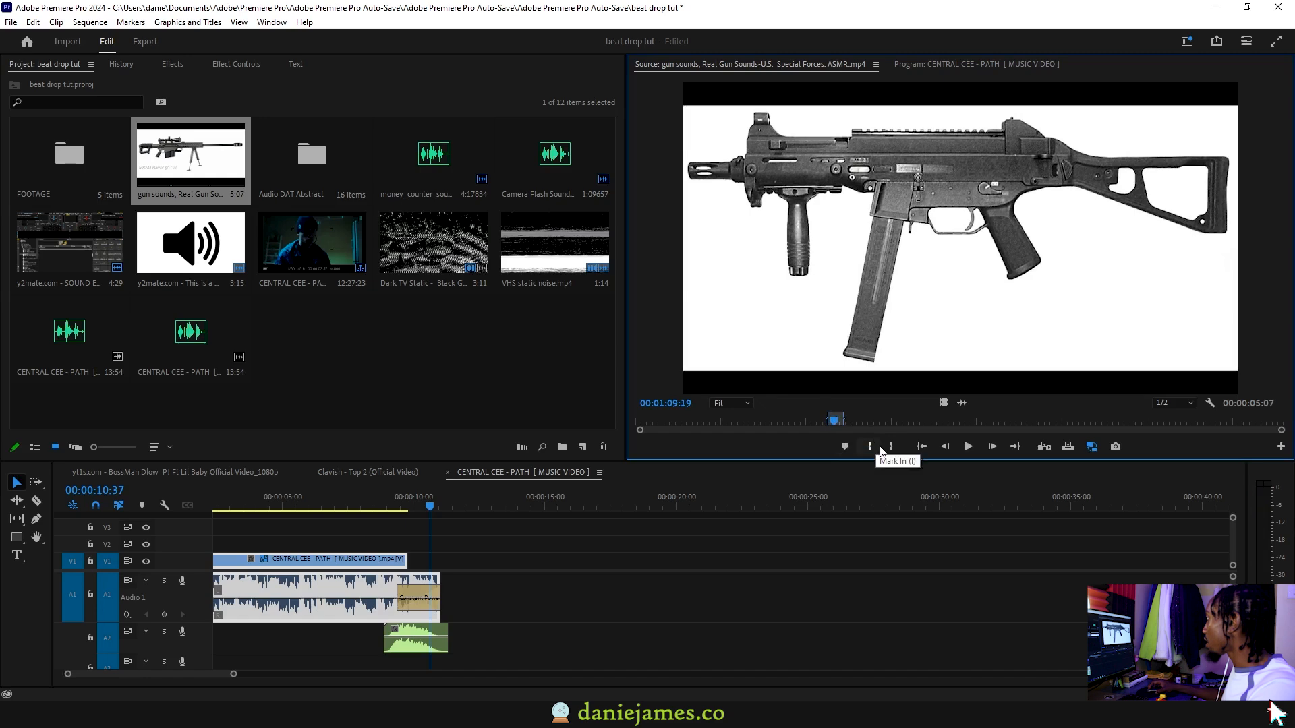
Place the sound effect's audio on track A3, starting at about 00:00:13:25
{"action": "left_click_drag", "start_coordinate": [751, 499], "coordinate": [427, 661]}
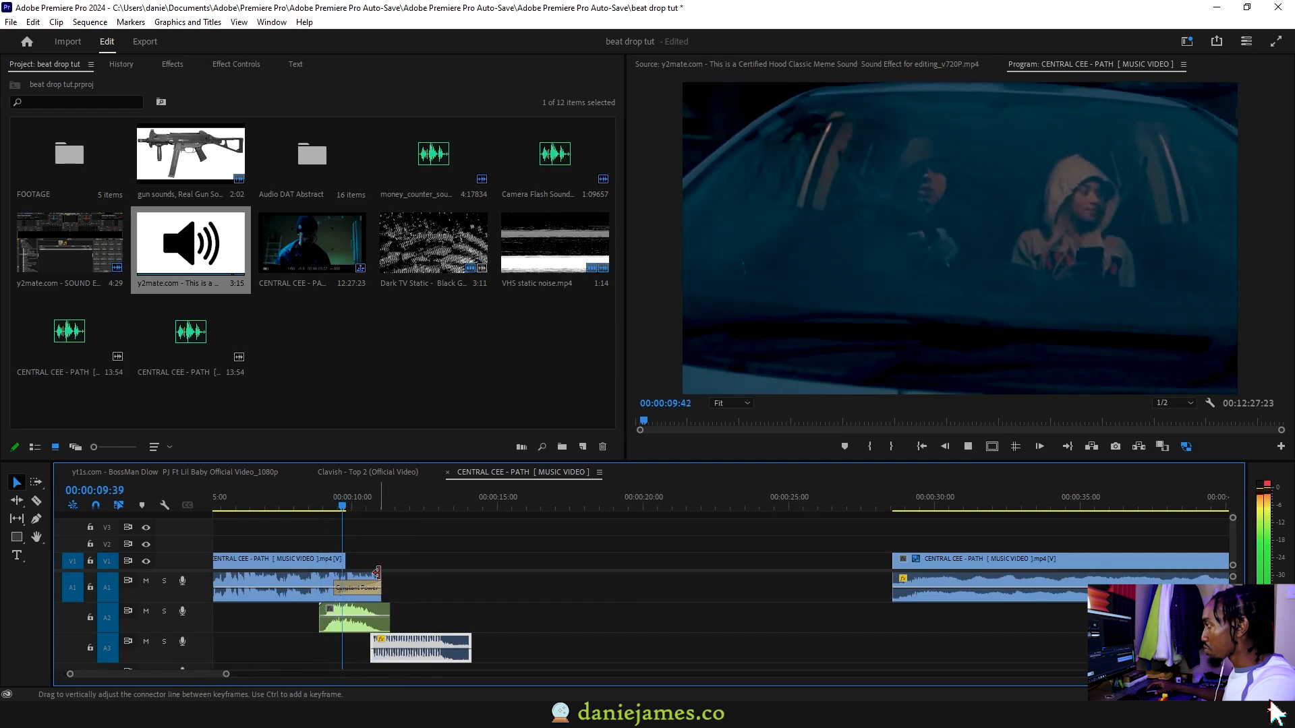
{"action": "left_click", "coordinate": [368, 499]}
{"action": "left_click_drag", "start_coordinate": [399, 637], "coordinate": [482, 642]}
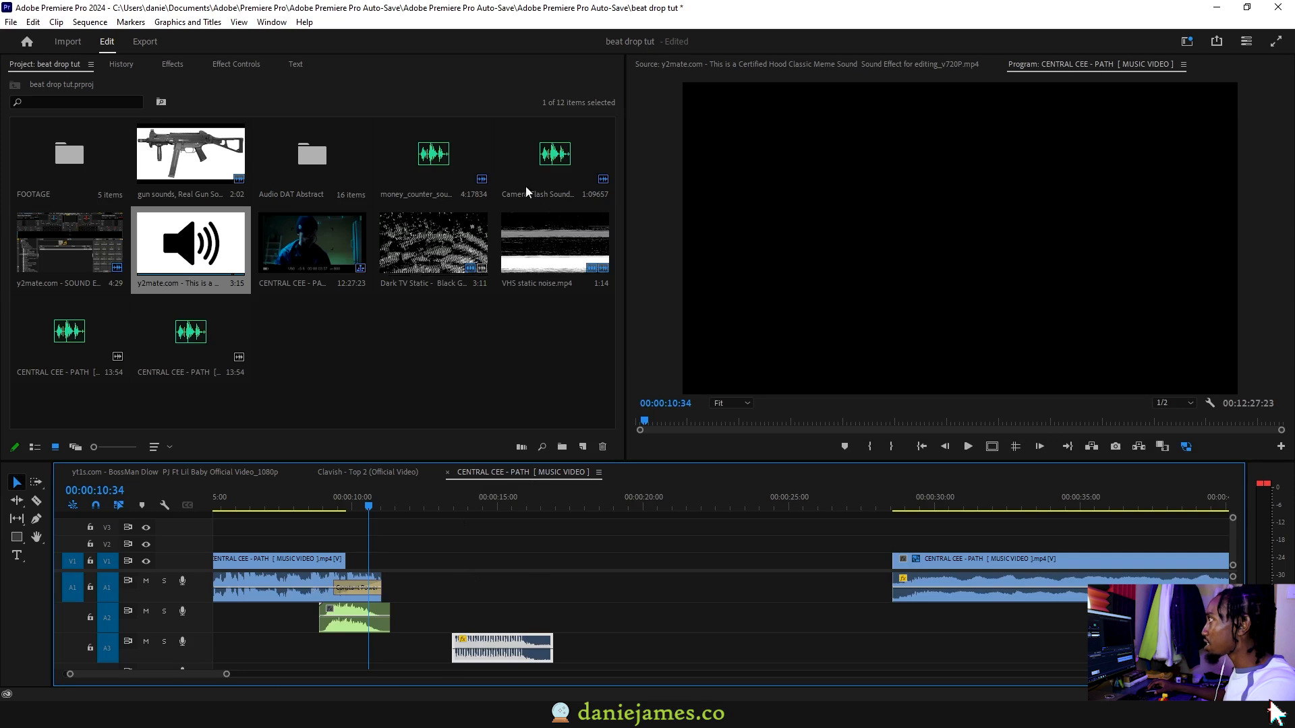
Move the second section to about 00:00:11:00, against the first section's audio, and place Camera Flash Sound Effect.mp3 on track A3 at that cut
{"action": "double_click", "coordinate": [556, 170]}
{"action": "left_click_drag", "start_coordinate": [917, 418], "coordinate": [911, 419]}
{"action": "left_click_drag", "start_coordinate": [943, 569], "coordinate": [435, 565]}
{"action": "left_click_drag", "start_coordinate": [958, 403], "coordinate": [399, 648]}
{"action": "scroll", "coordinate": [398, 651], "scroll_direction": "up", "scroll_amount": 2}
{"action": "left_click", "coordinate": [361, 501]}
{"action": "key", "text": "space"}
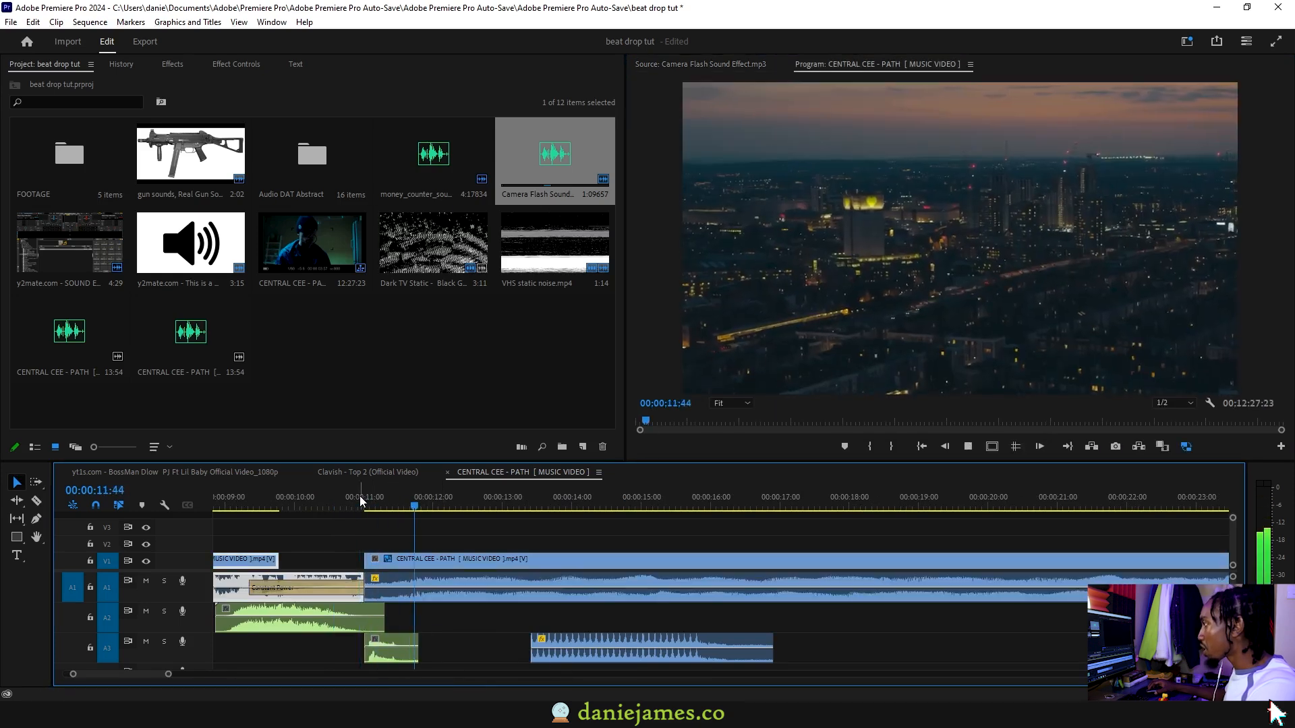
{"action": "left_click", "coordinate": [339, 496]}
{"action": "key", "text": "space"}
Add two volume keyframes at the start of the second section's audio, lower the first for a short fade-in, and play it back
{"action": "left_click", "coordinate": [395, 582]}
{"action": "left_click", "coordinate": [409, 588], "text": "ctrl"}
{"action": "left_click", "coordinate": [393, 588], "text": "ctrl"}
{"action": "left_click_drag", "start_coordinate": [394, 589], "coordinate": [371, 595]}
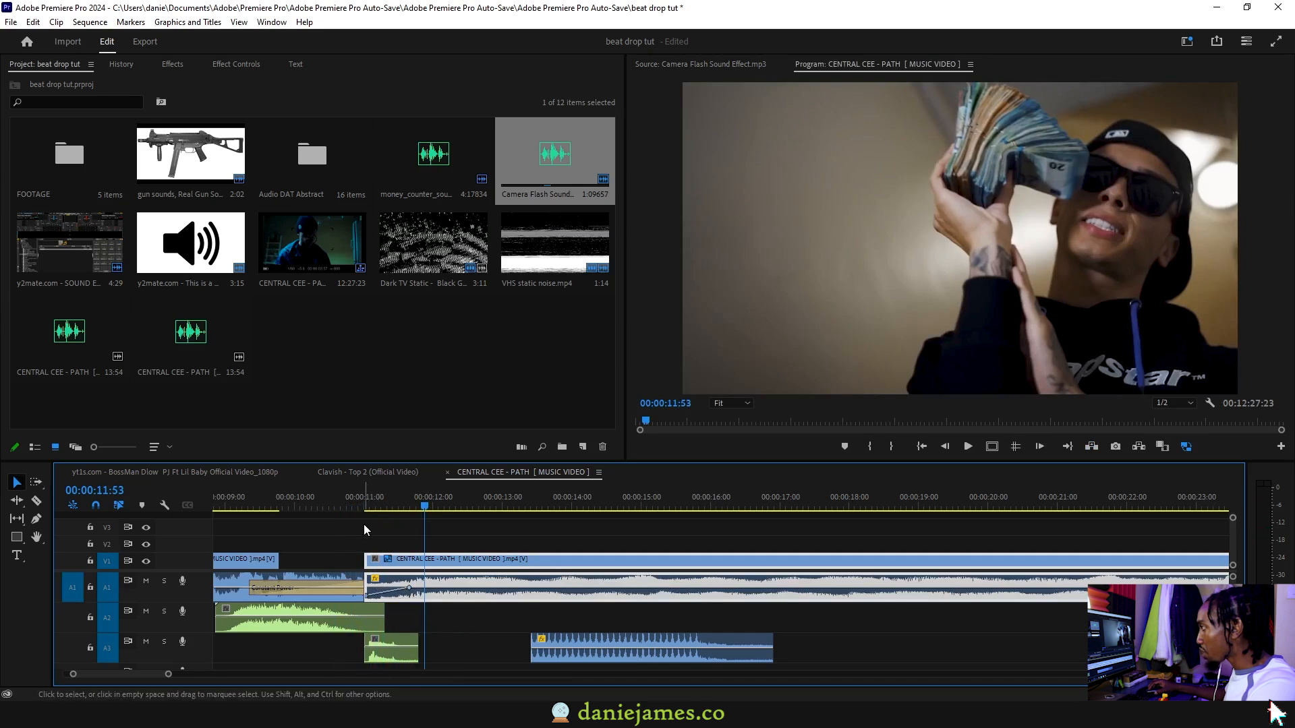
{"action": "left_click", "coordinate": [339, 492]}
{"action": "key", "text": "space"}
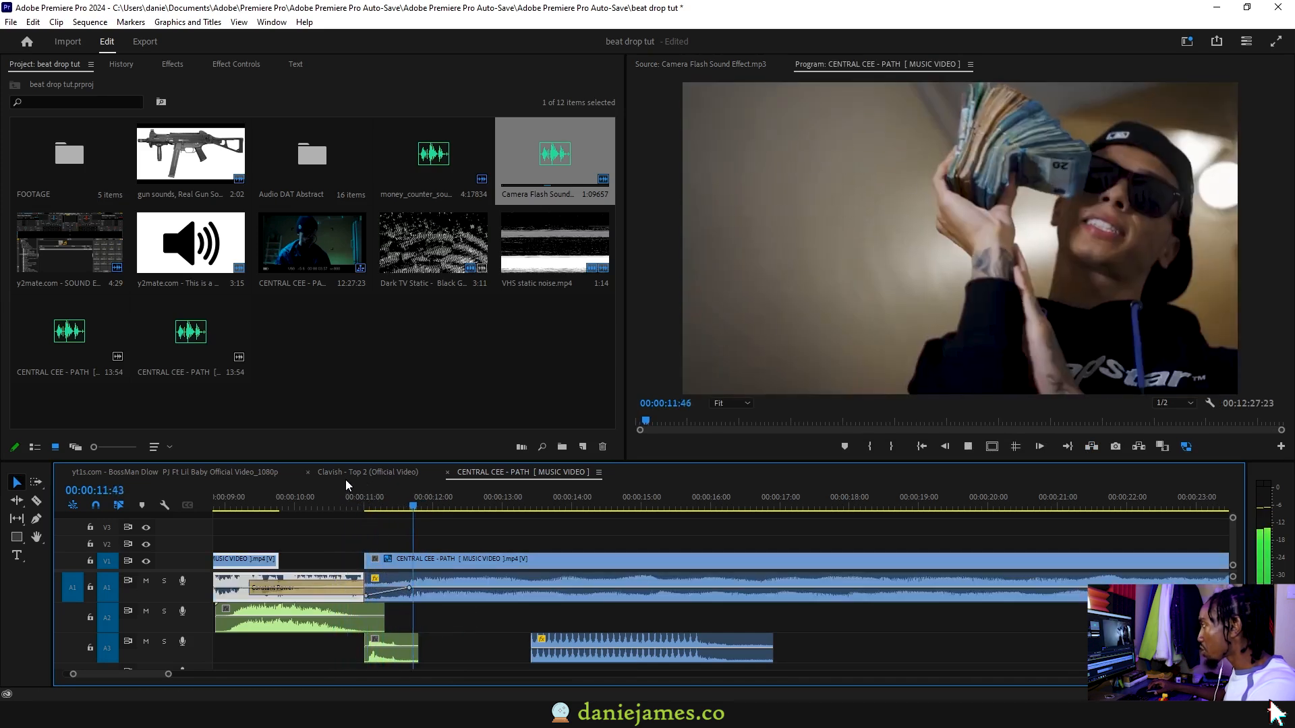
Move the sound effect clip on track A3 to just after the camera flash sound, at about 00:00:11:50, and play it back
{"action": "scroll", "coordinate": [445, 563], "scroll_direction": "down", "scroll_amount": 2}
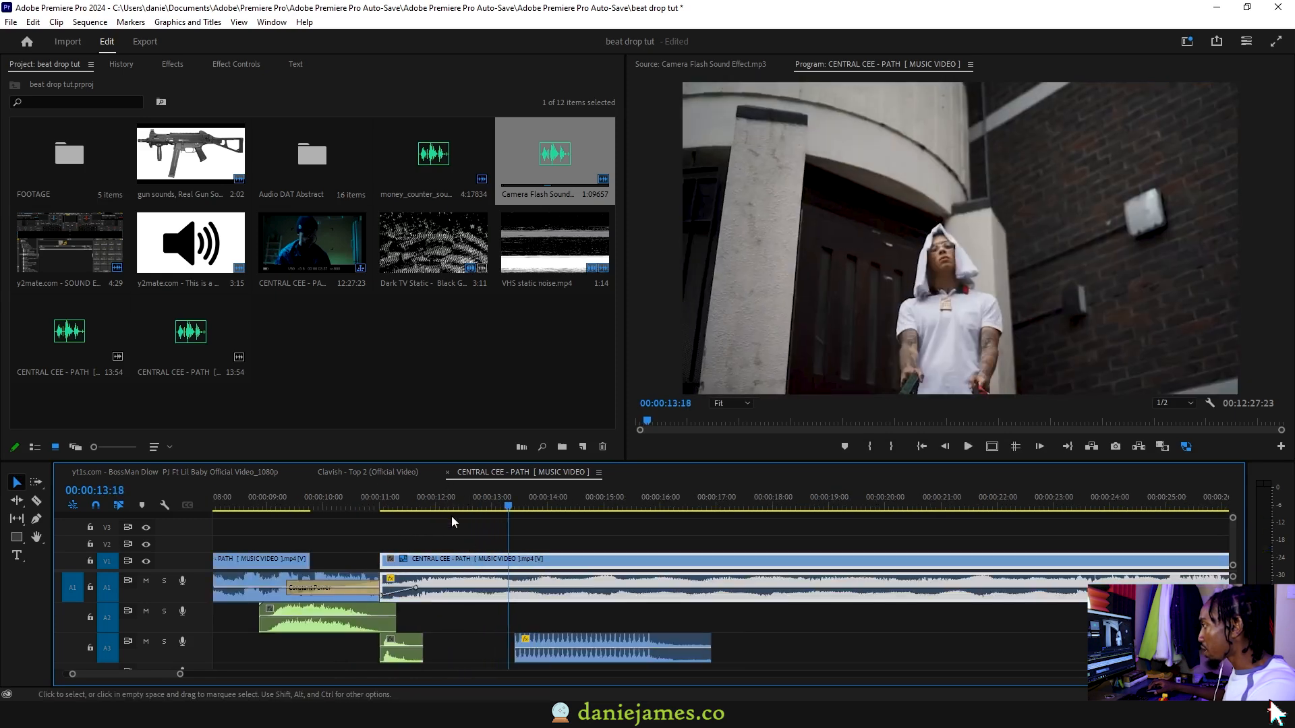
{"action": "left_click", "coordinate": [426, 505]}
{"action": "left_click_drag", "start_coordinate": [541, 638], "coordinate": [455, 641]}
{"action": "left_click", "coordinate": [406, 503]}
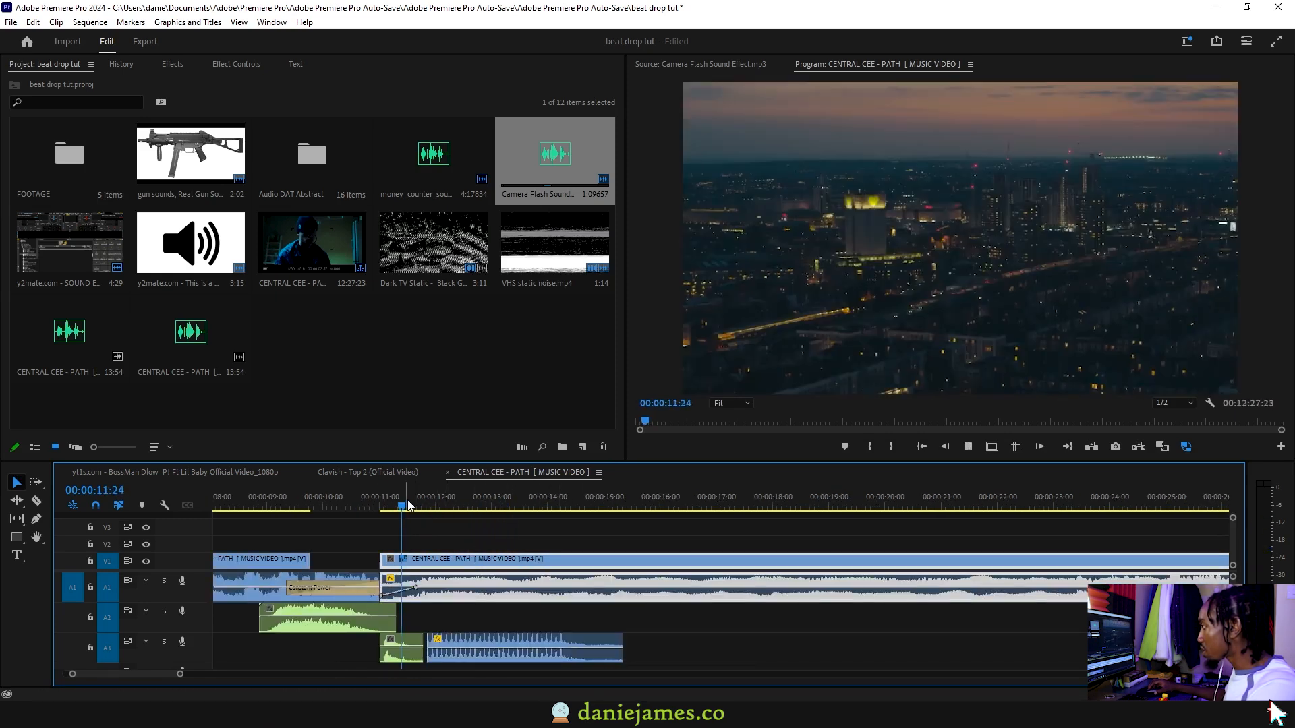
{"action": "key", "text": "space"}
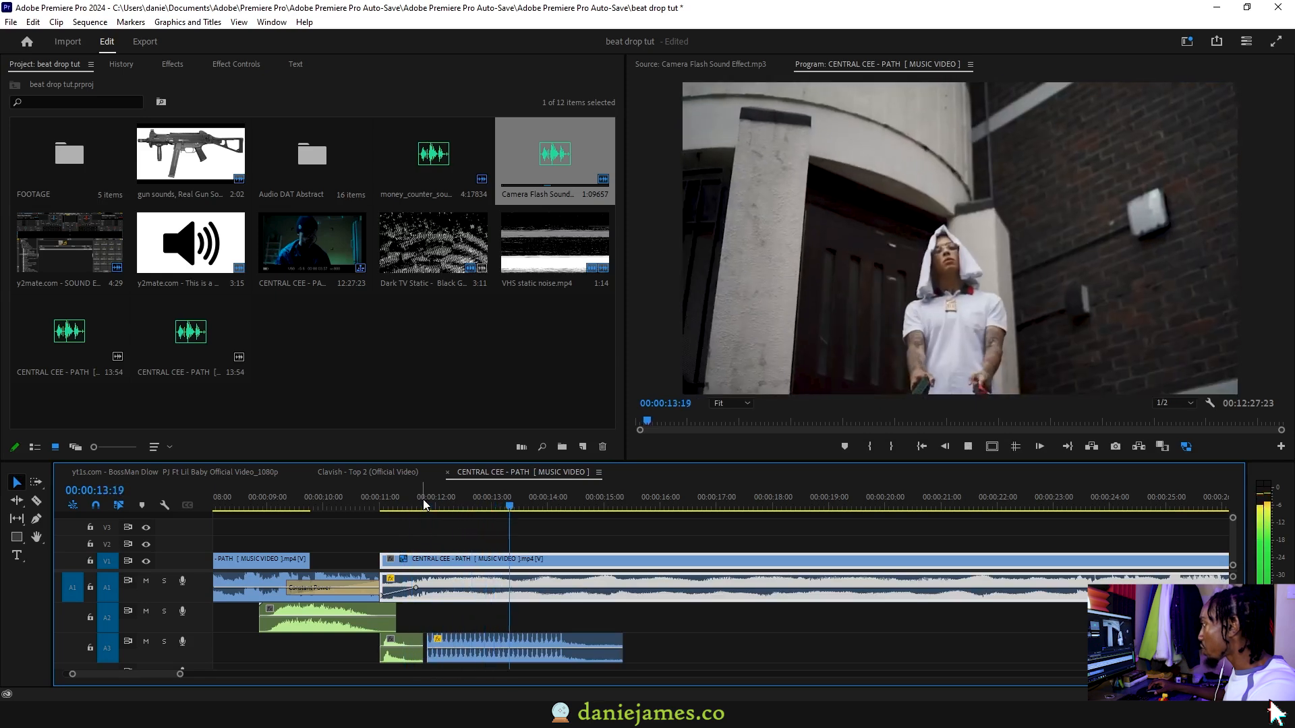
{"action": "key", "text": "space"}
Audition the Certified Hood Classic meme sound and place its audio on track A2 at about 00:00:13:30, then play it back
{"action": "double_click", "coordinate": [191, 243]}
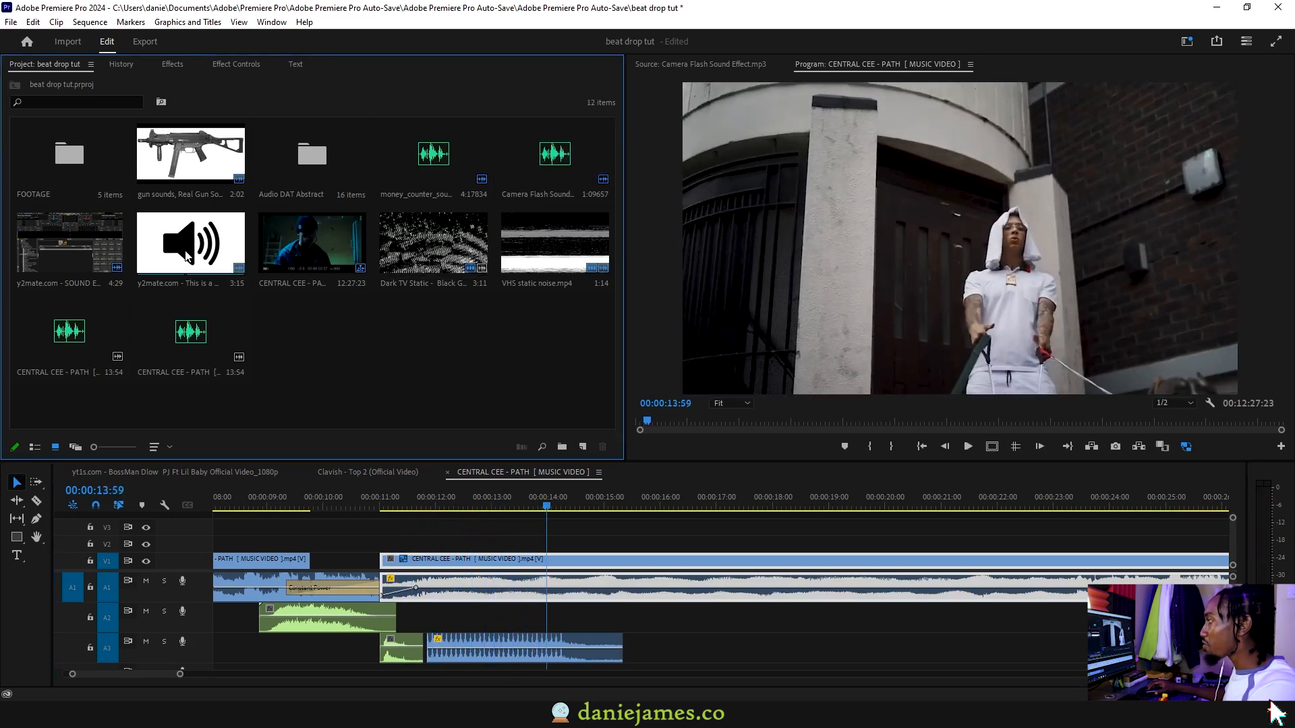
{"action": "key", "text": "space"}
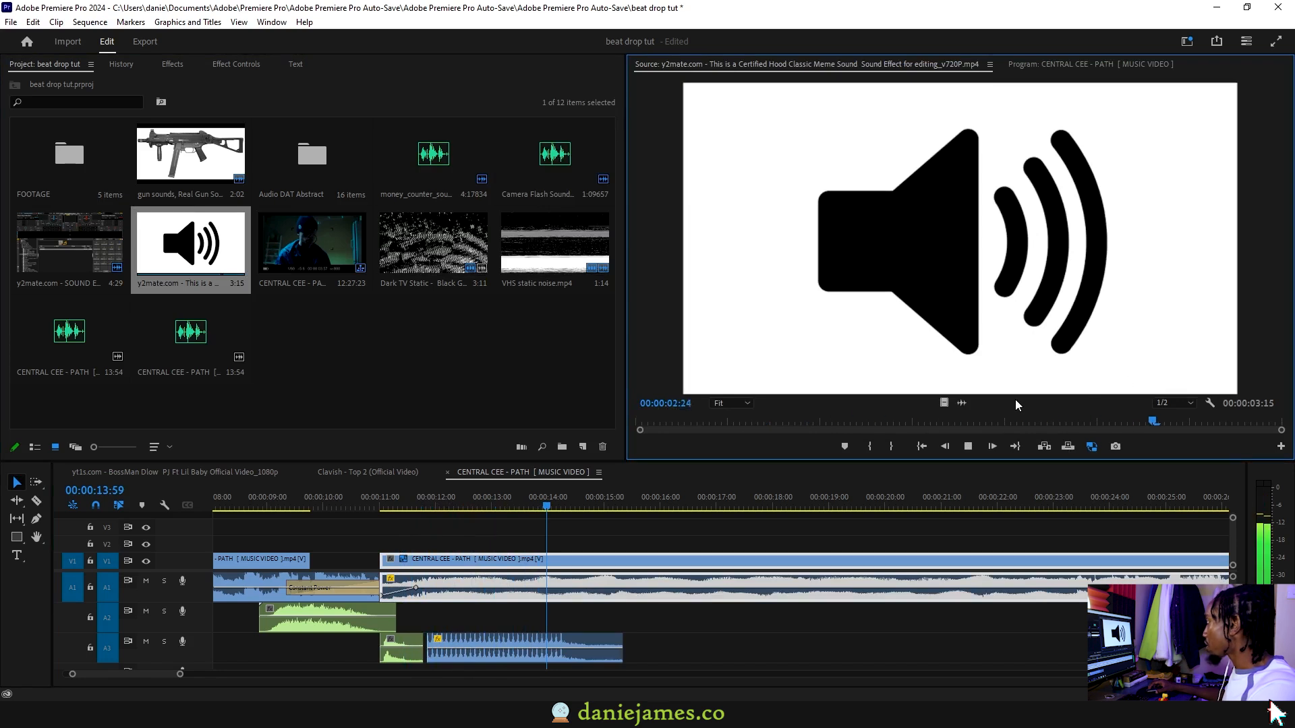
{"action": "key", "text": "space"}
{"action": "left_click_drag", "start_coordinate": [602, 555], "coordinate": [524, 618]}
{"action": "left_click", "coordinate": [495, 501]}
{"action": "key", "text": "space"}
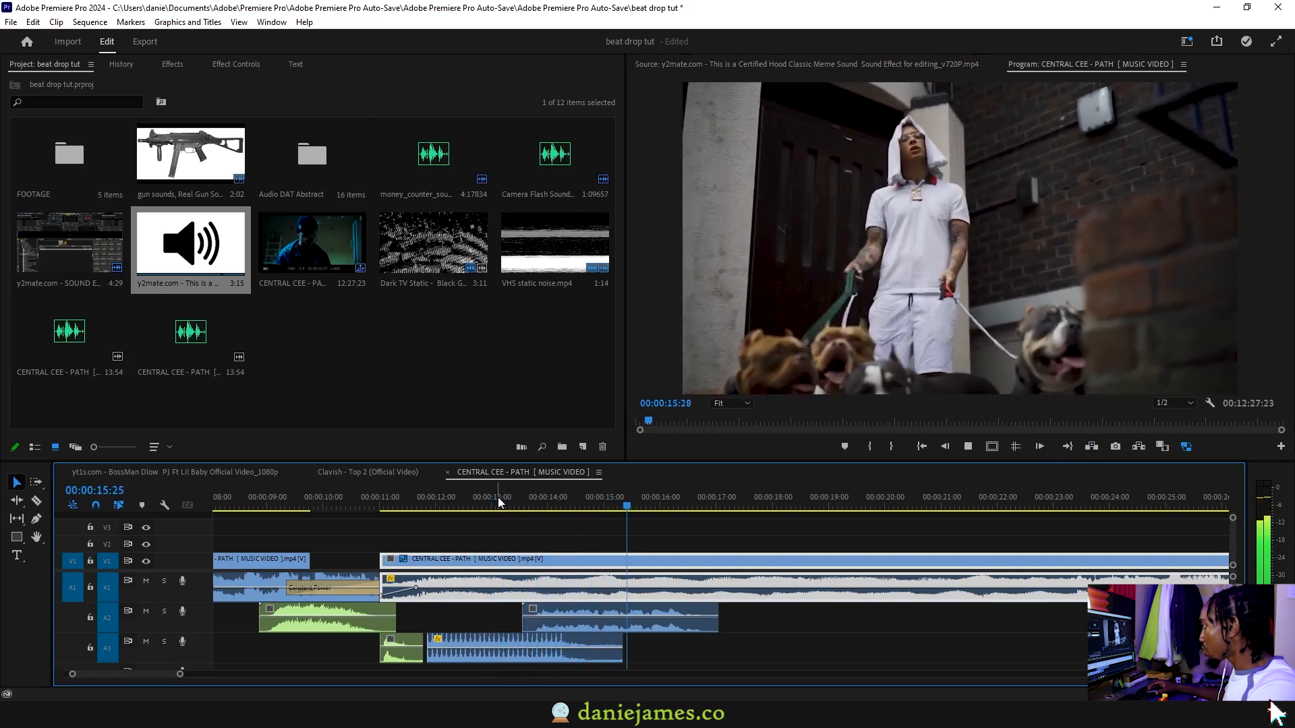
Add Constant Power transitions to both ends of the meme sound clip on track A2 and shorten them
{"action": "left_click", "coordinate": [586, 625]}
{"action": "key", "text": "space"}
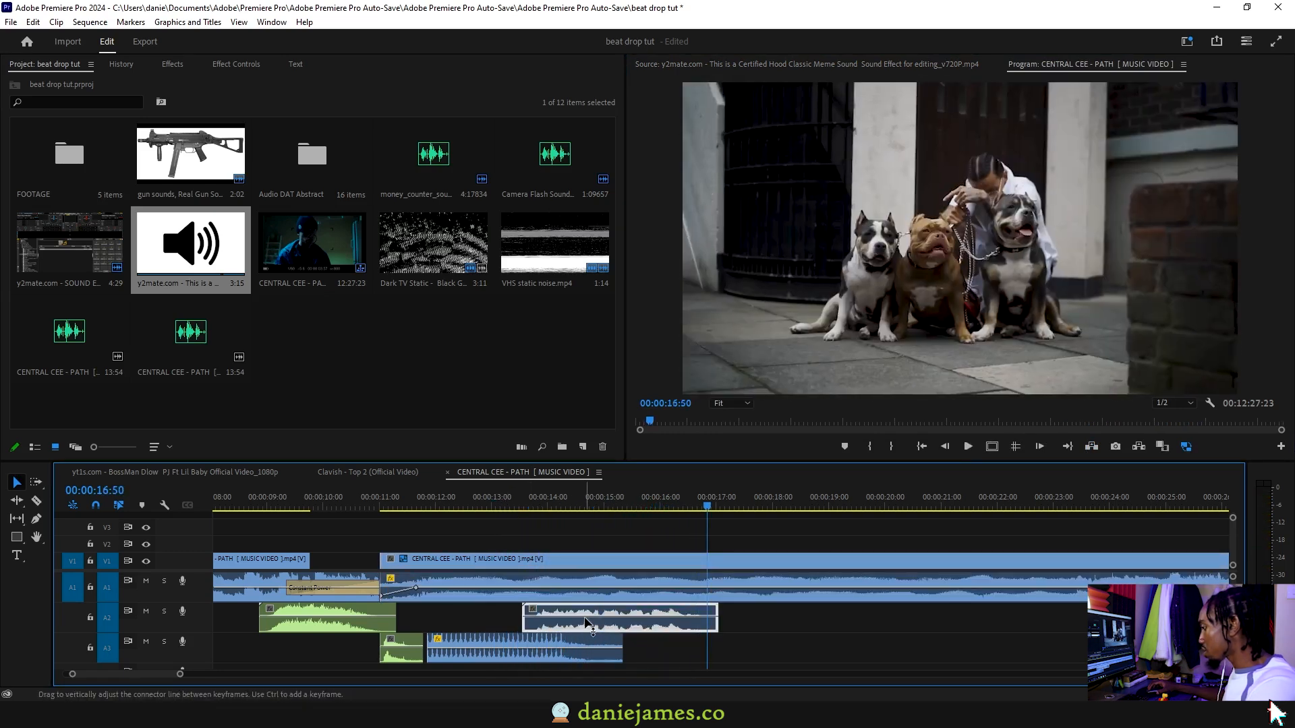
{"action": "key", "text": "ctrl+shift+d"}
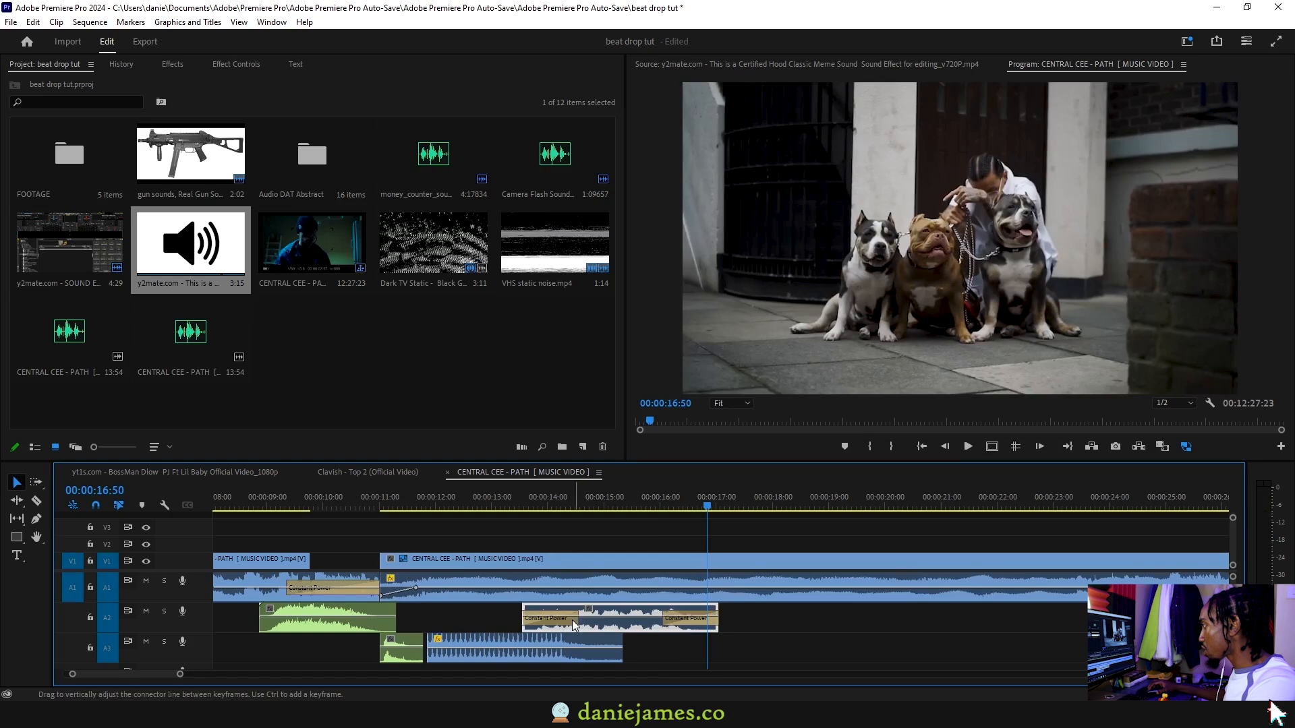
{"action": "left_click_drag", "start_coordinate": [576, 620], "coordinate": [546, 620]}
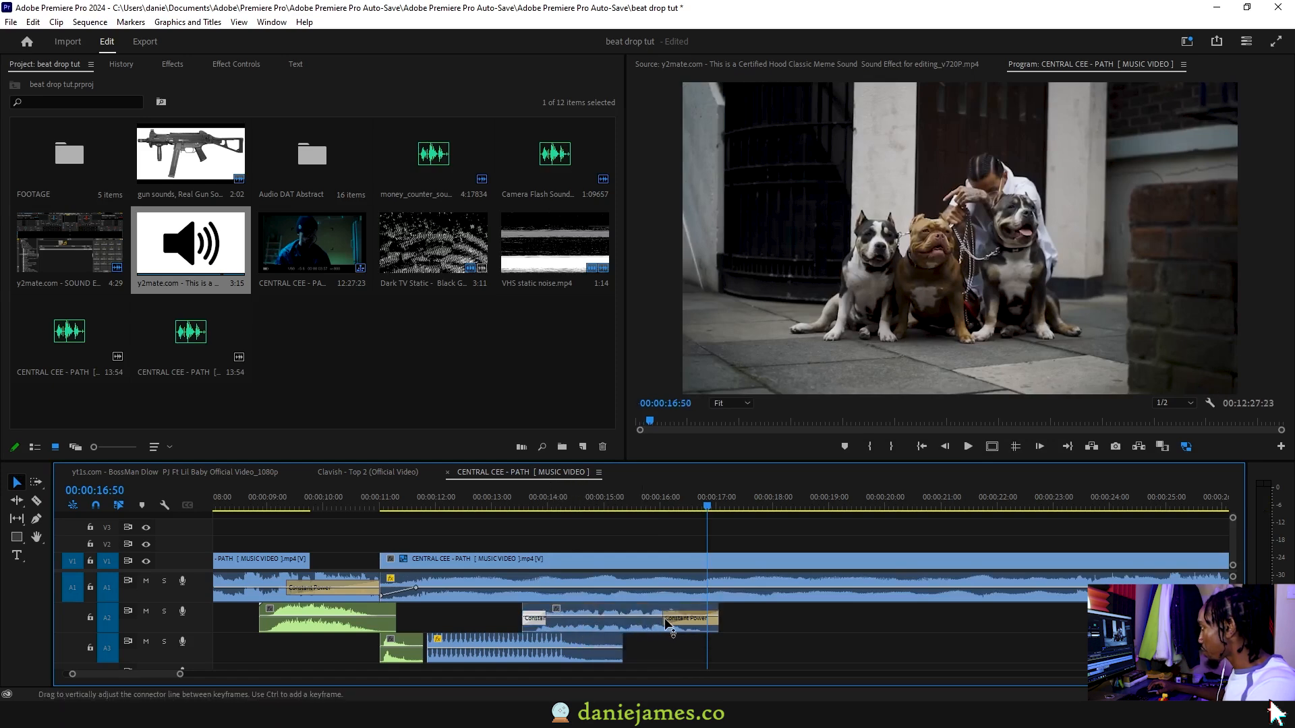
{"action": "key", "text": "minus"}
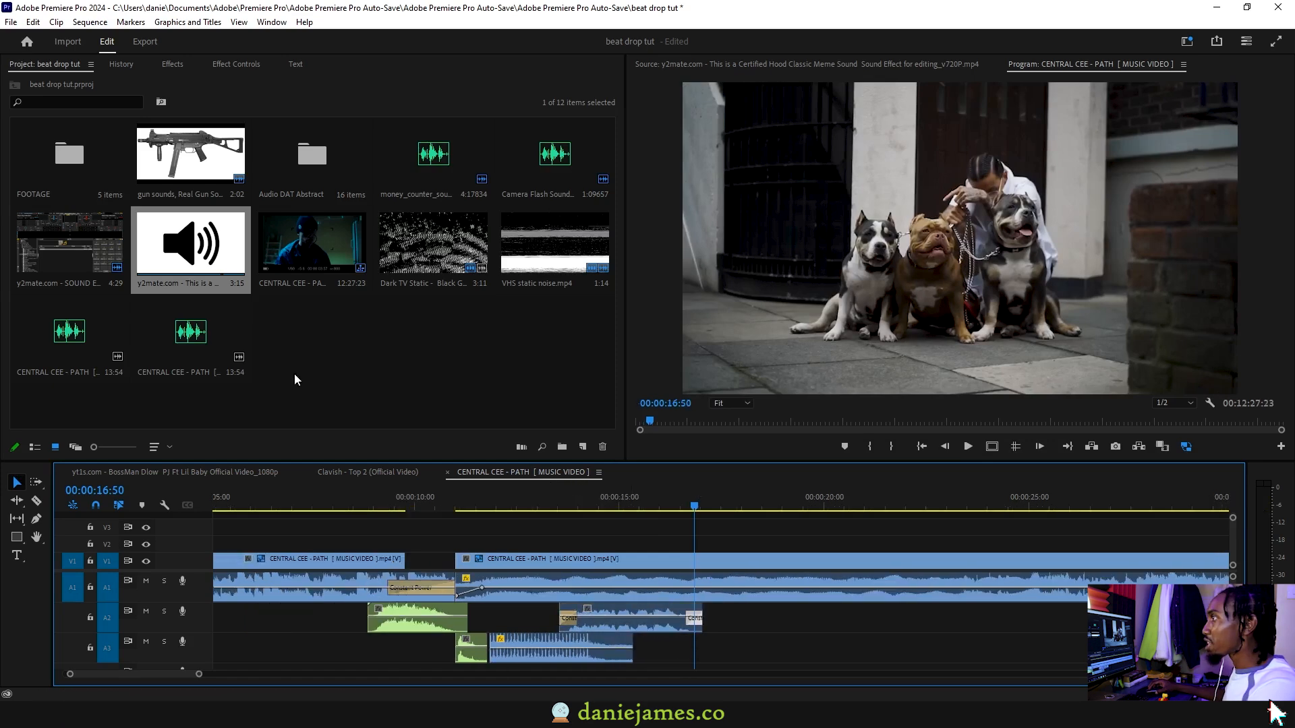
Audition the DJ sound effects clip at several points and place its audio on track A3 at about 00:00:16:40, then play it back
{"action": "double_click", "coordinate": [70, 249]}
{"action": "left_click_drag", "start_coordinate": [653, 424], "coordinate": [652, 420]}
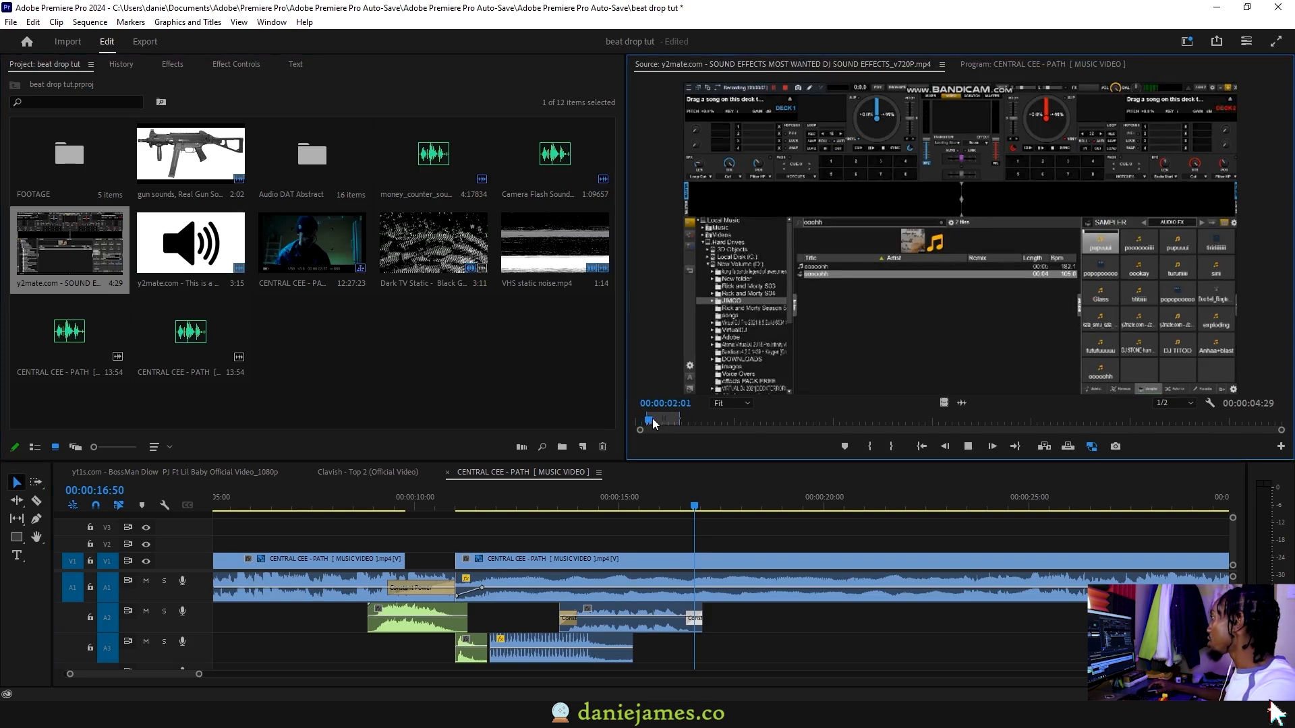
{"action": "key", "text": "space"}
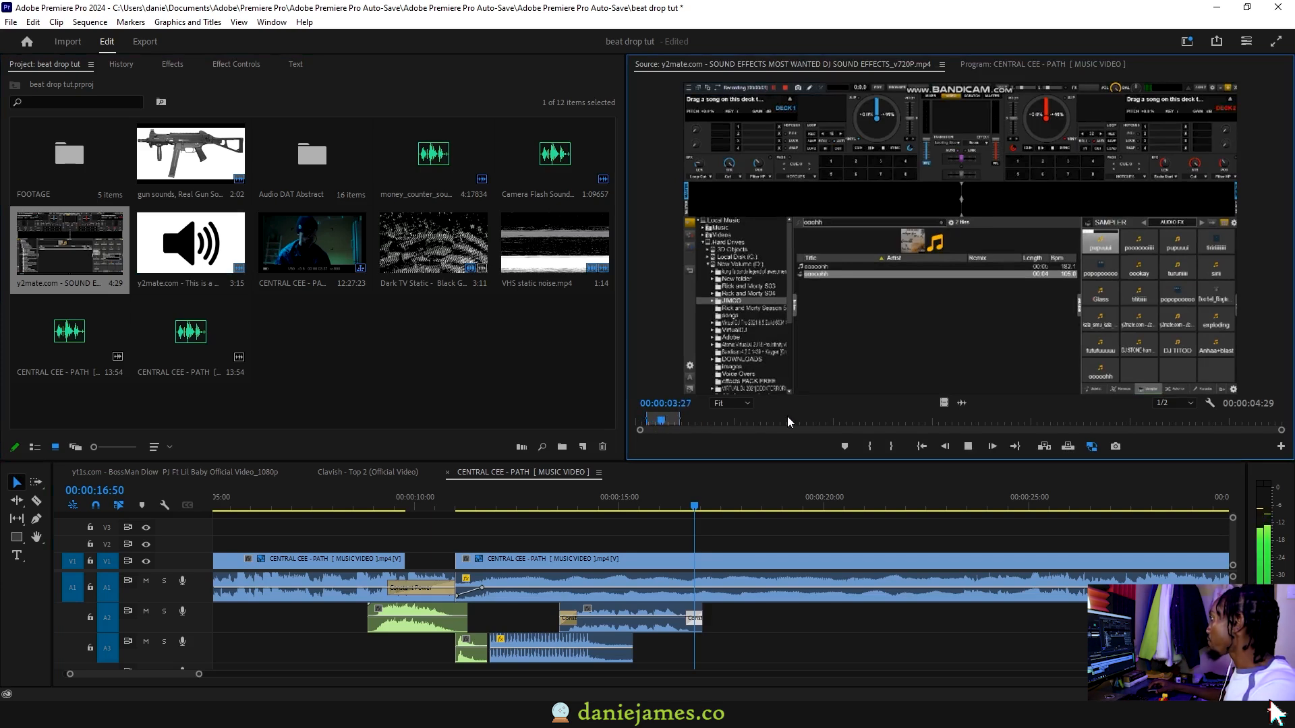
{"action": "left_click", "coordinate": [888, 420]}
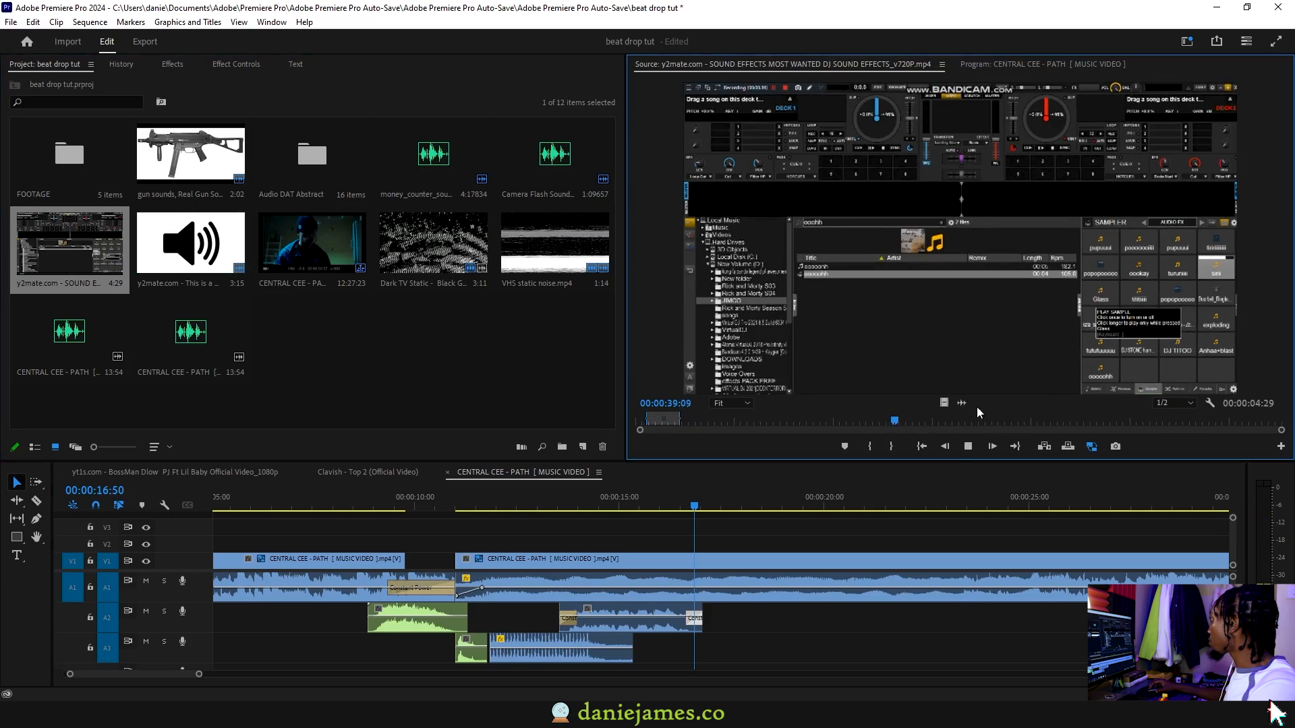
{"action": "left_click", "coordinate": [987, 420]}
{"action": "key", "text": "space"}
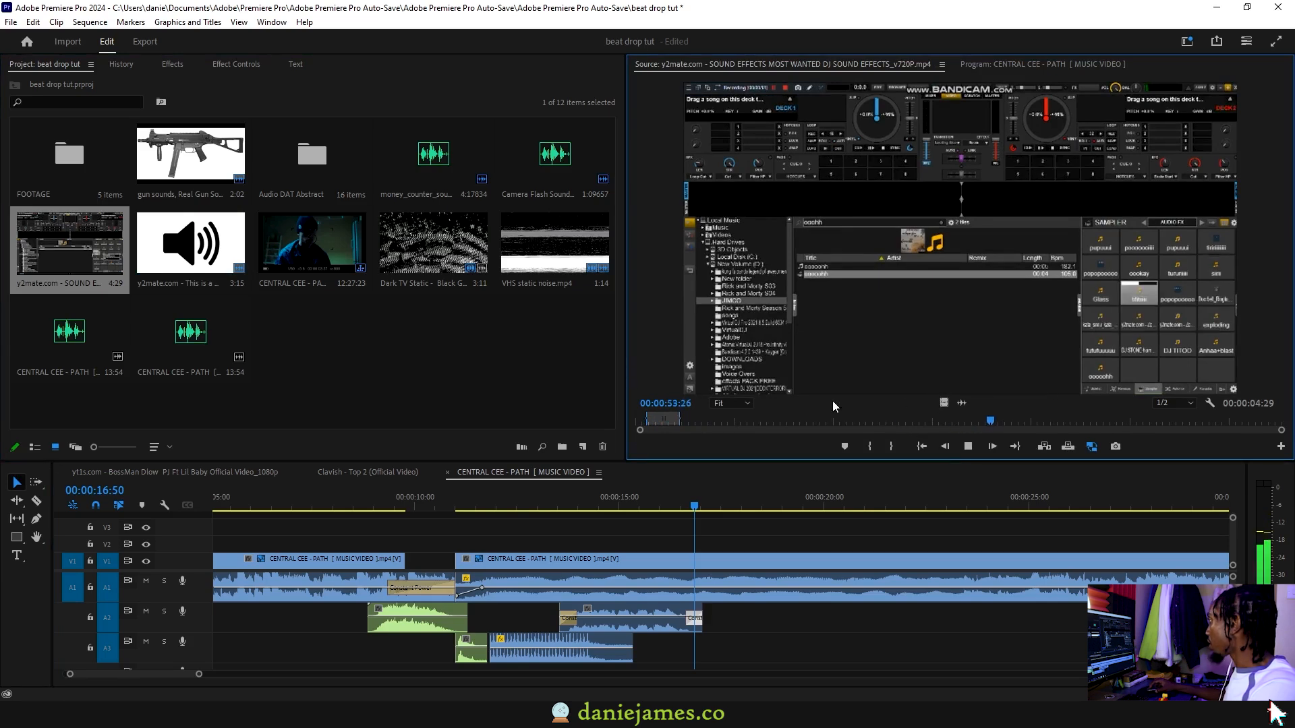
{"action": "left_click", "coordinate": [656, 420]}
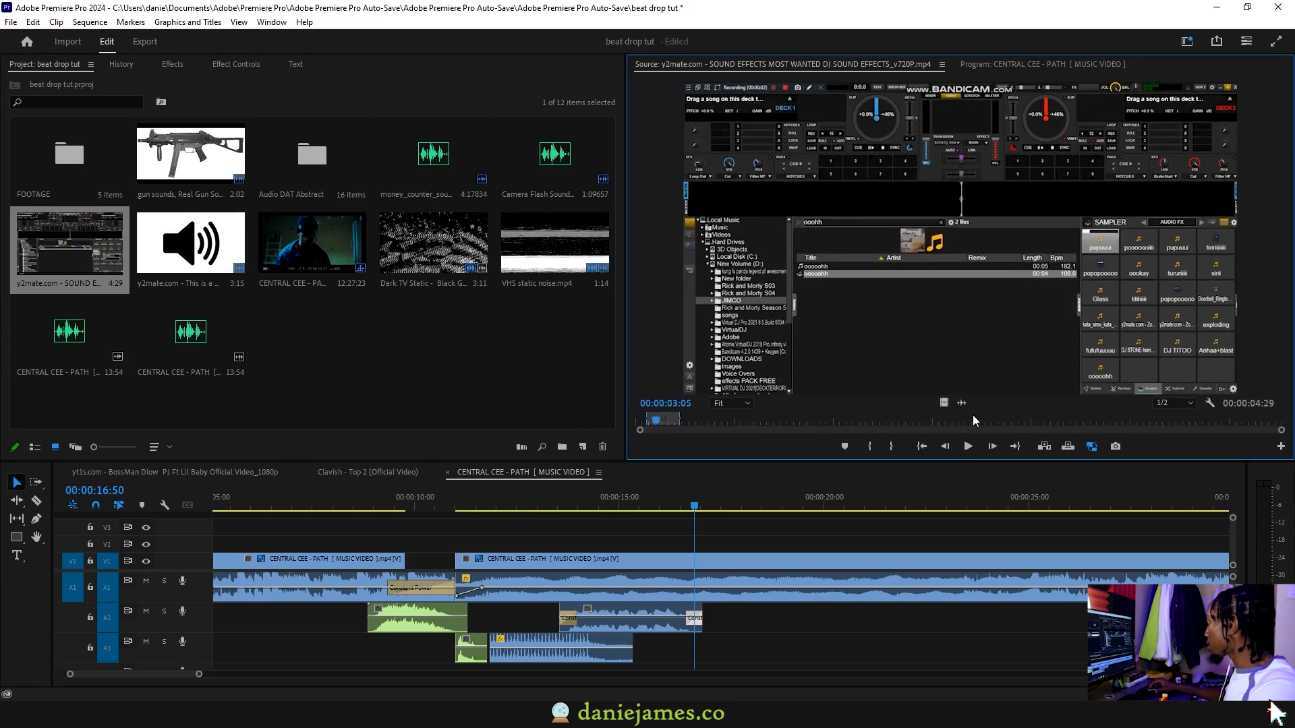
{"action": "left_click_drag", "start_coordinate": [961, 403], "coordinate": [685, 648]}
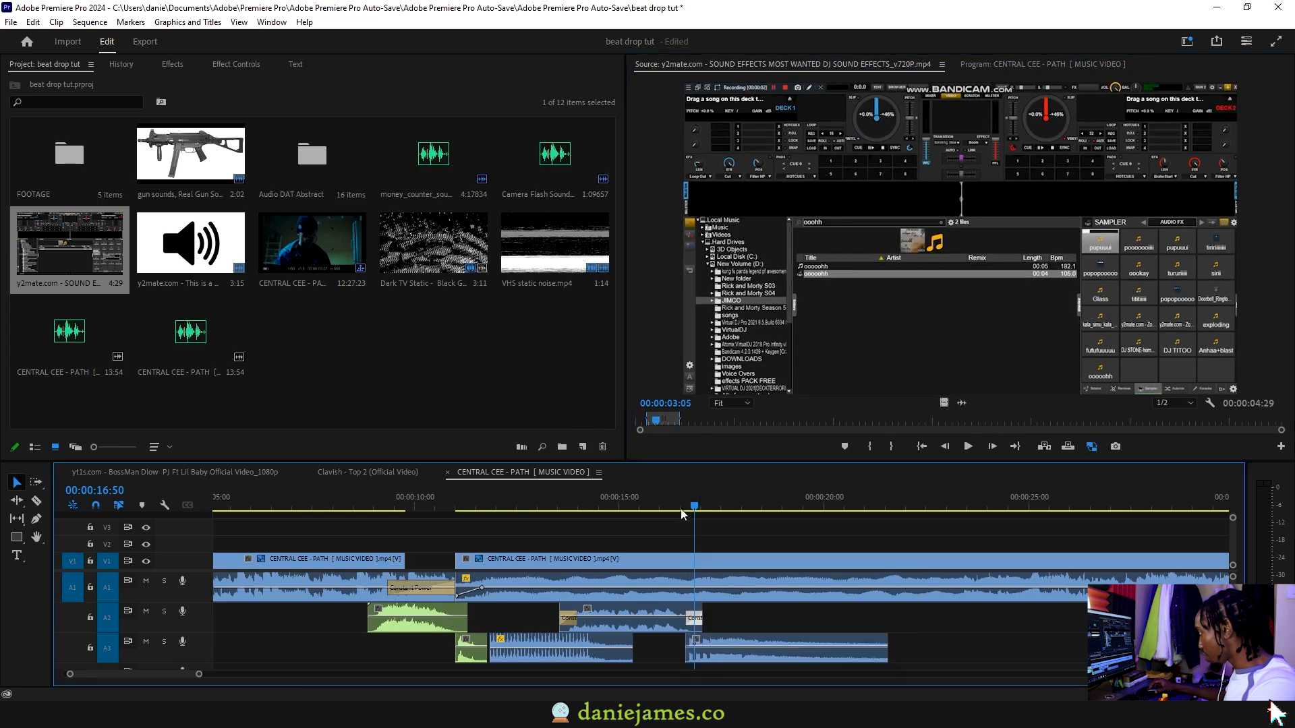
{"action": "left_click", "coordinate": [588, 502]}
{"action": "key", "text": "space"}
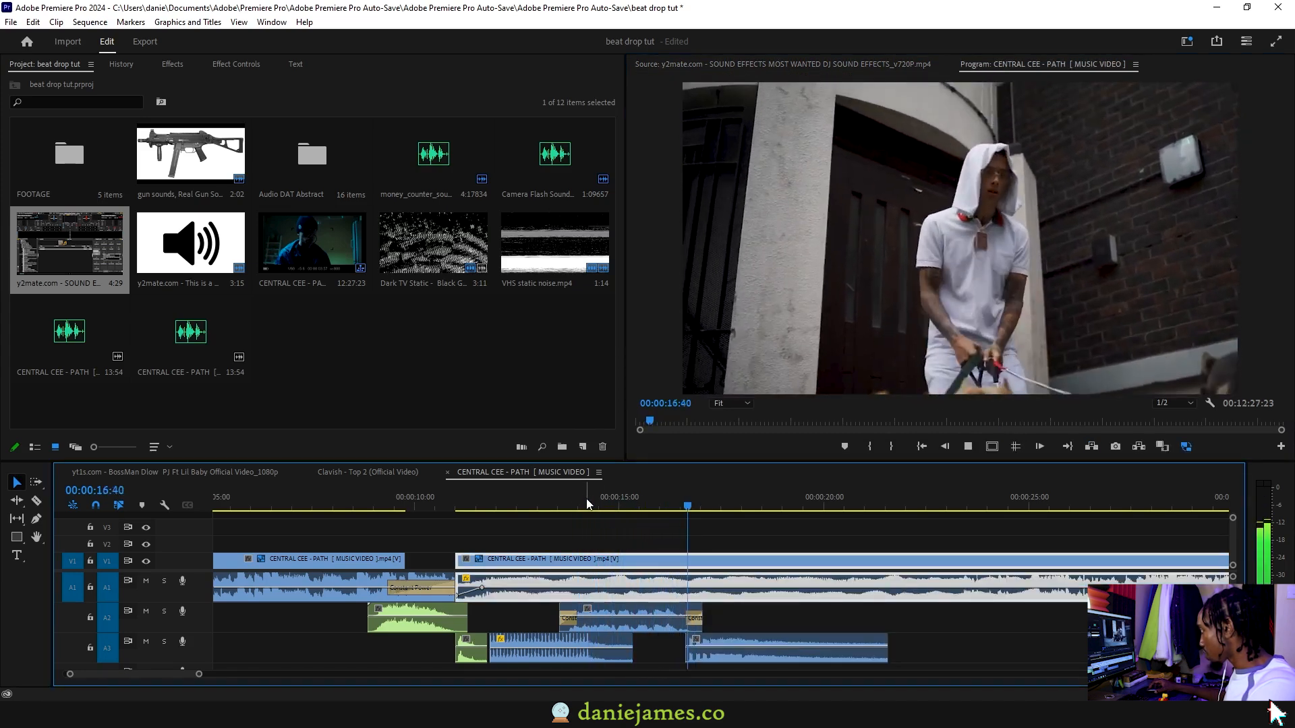
{"action": "key", "text": "minus"}
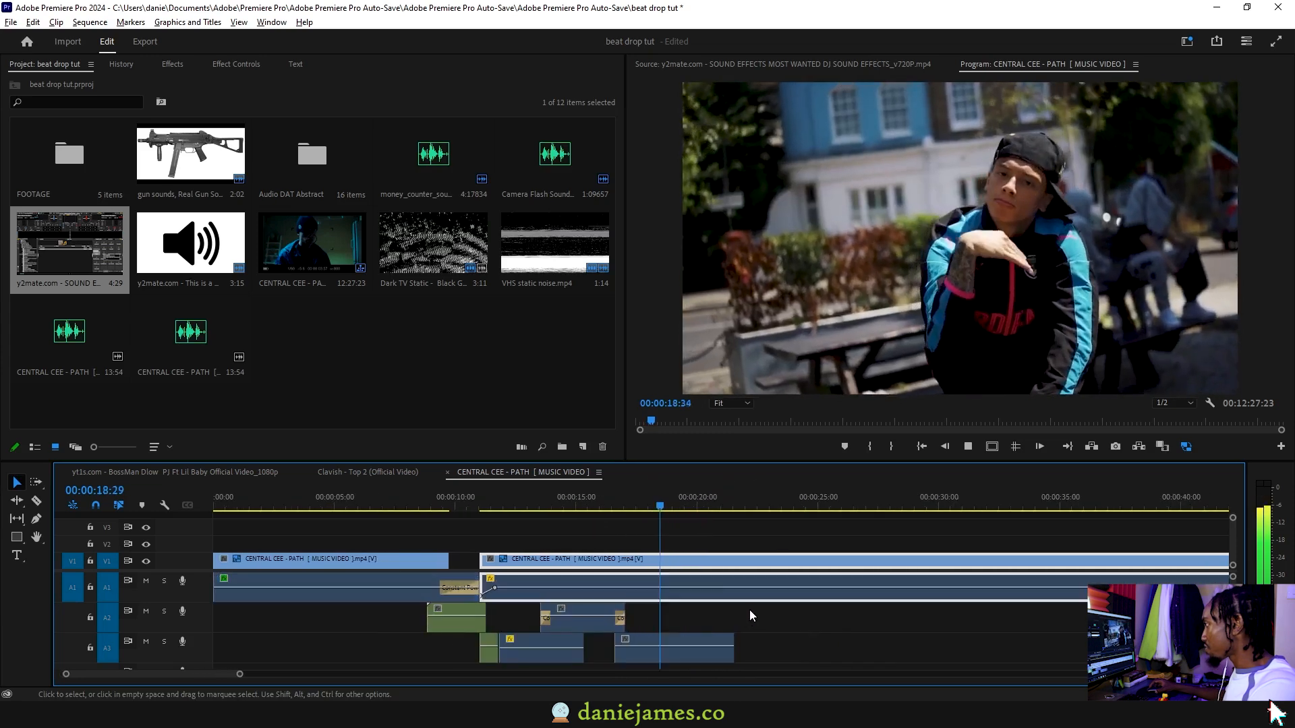
Park the playhead at 00:00:09:57 in the cut to black and preview the Dark TV Static clip
{"action": "left_click_drag", "start_coordinate": [411, 510], "coordinate": [430, 512]}
{"action": "left_click", "coordinate": [418, 333]}
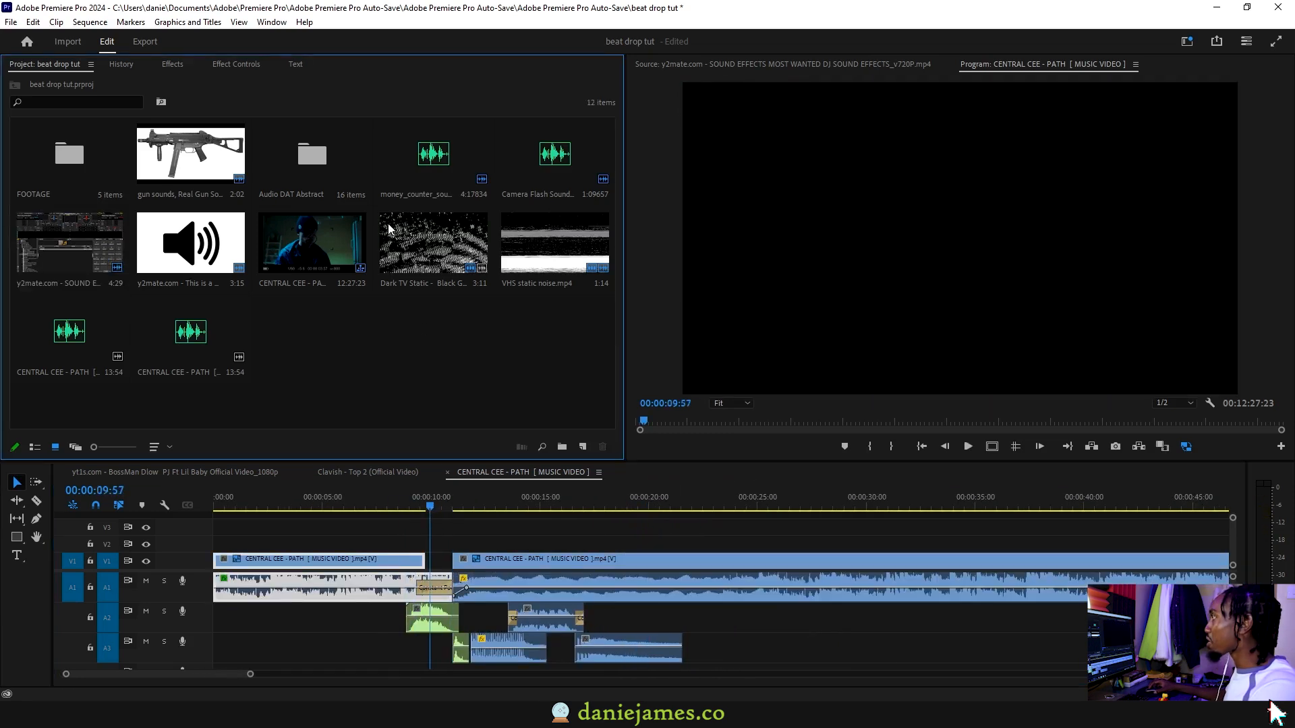
{"action": "left_click", "coordinate": [407, 237]}
{"action": "double_click", "coordinate": [407, 237]}
{"action": "left_click_drag", "start_coordinate": [854, 426], "coordinate": [1254, 415]}
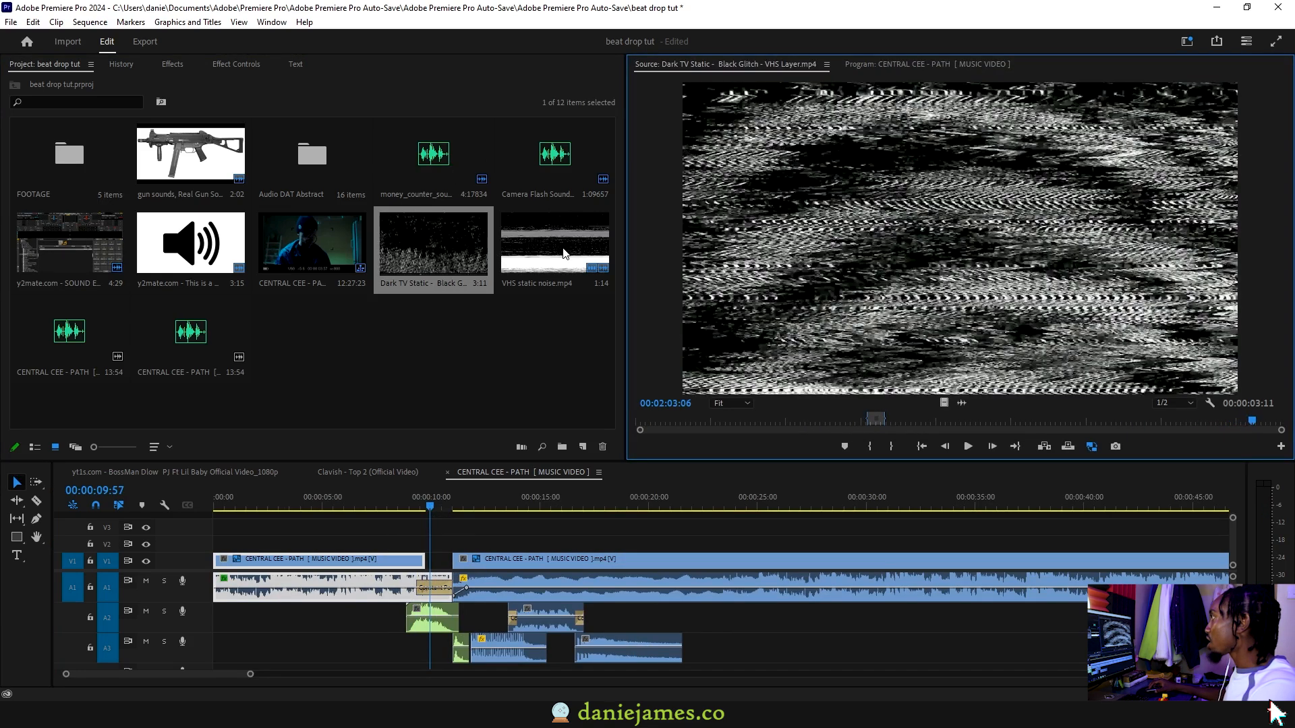
Mark an out point at 00:00:43:21 in VHS static noise.mp4 and place its video on track V2 across the start of the cut to black, then play it back
{"action": "double_click", "coordinate": [565, 254]}
{"action": "left_click_drag", "start_coordinate": [944, 426], "coordinate": [957, 421]}
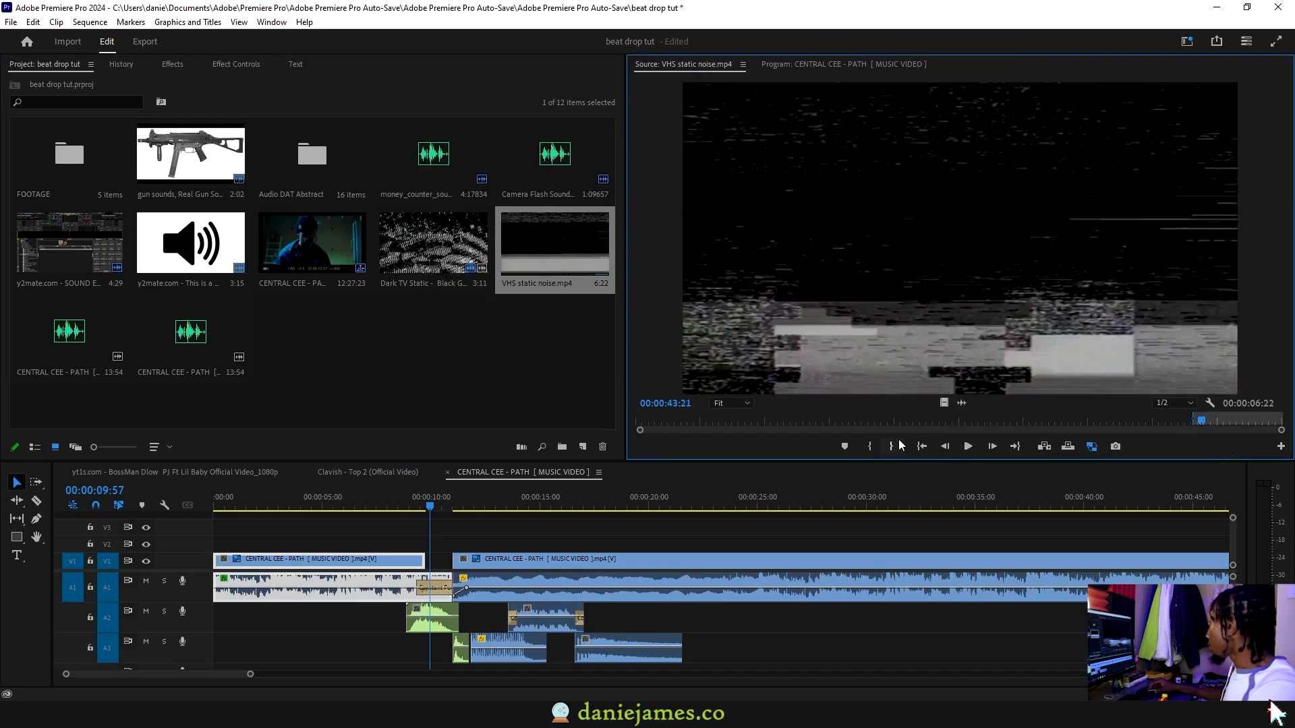
{"action": "left_click", "coordinate": [893, 446]}
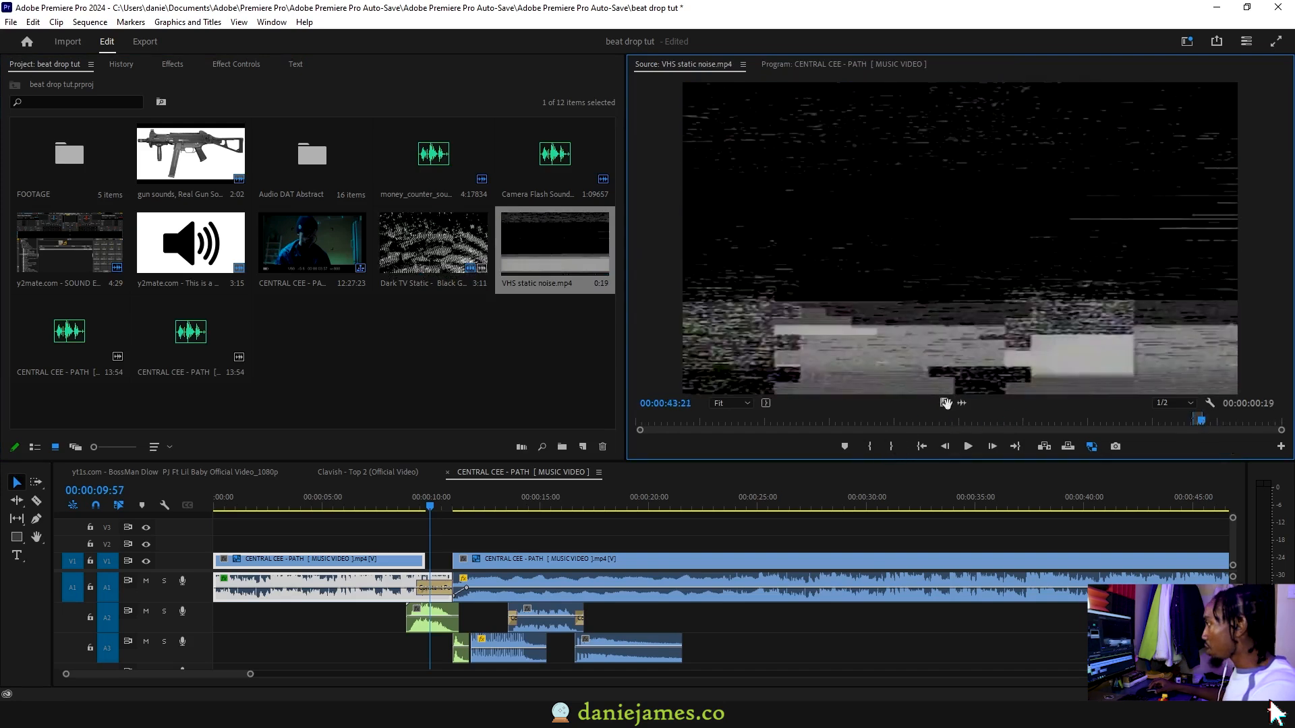
{"action": "left_click_drag", "start_coordinate": [424, 495], "coordinate": [432, 549]}
{"action": "key", "text": "="}
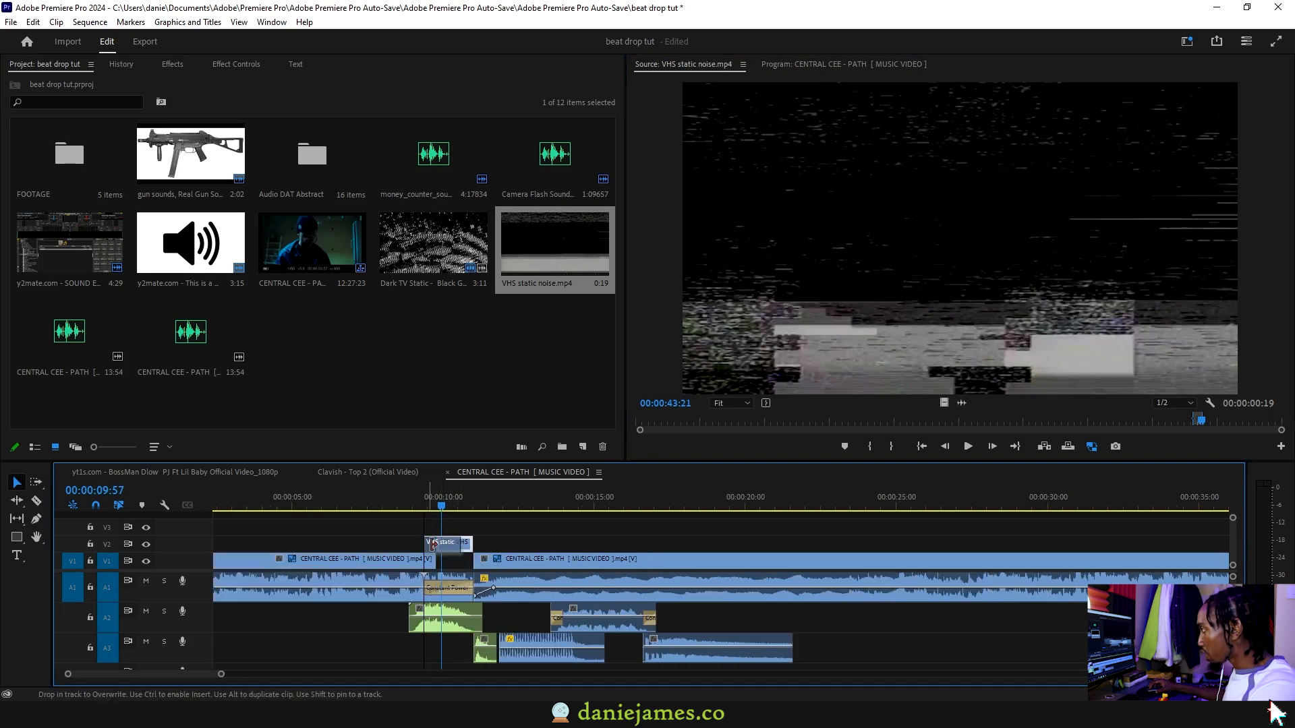
{"action": "left_click", "coordinate": [407, 499]}
{"action": "key", "text": "space"}
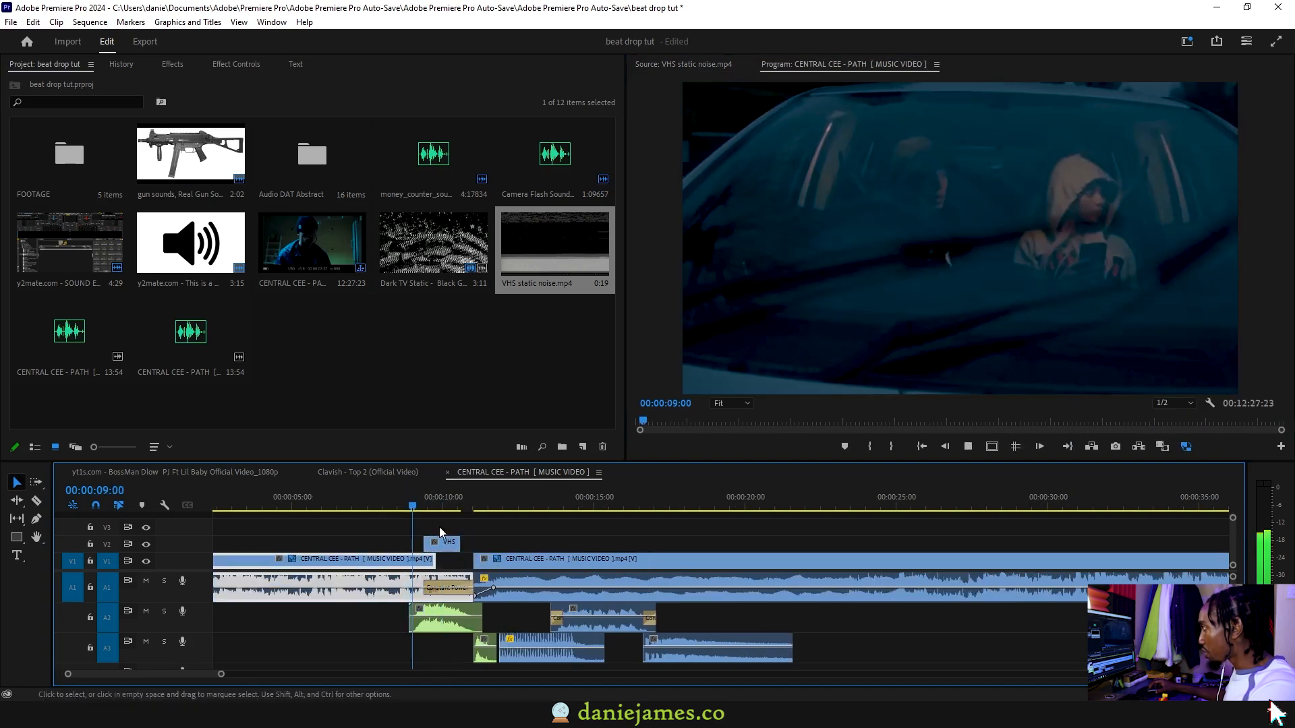
{"action": "key", "text": "space"}
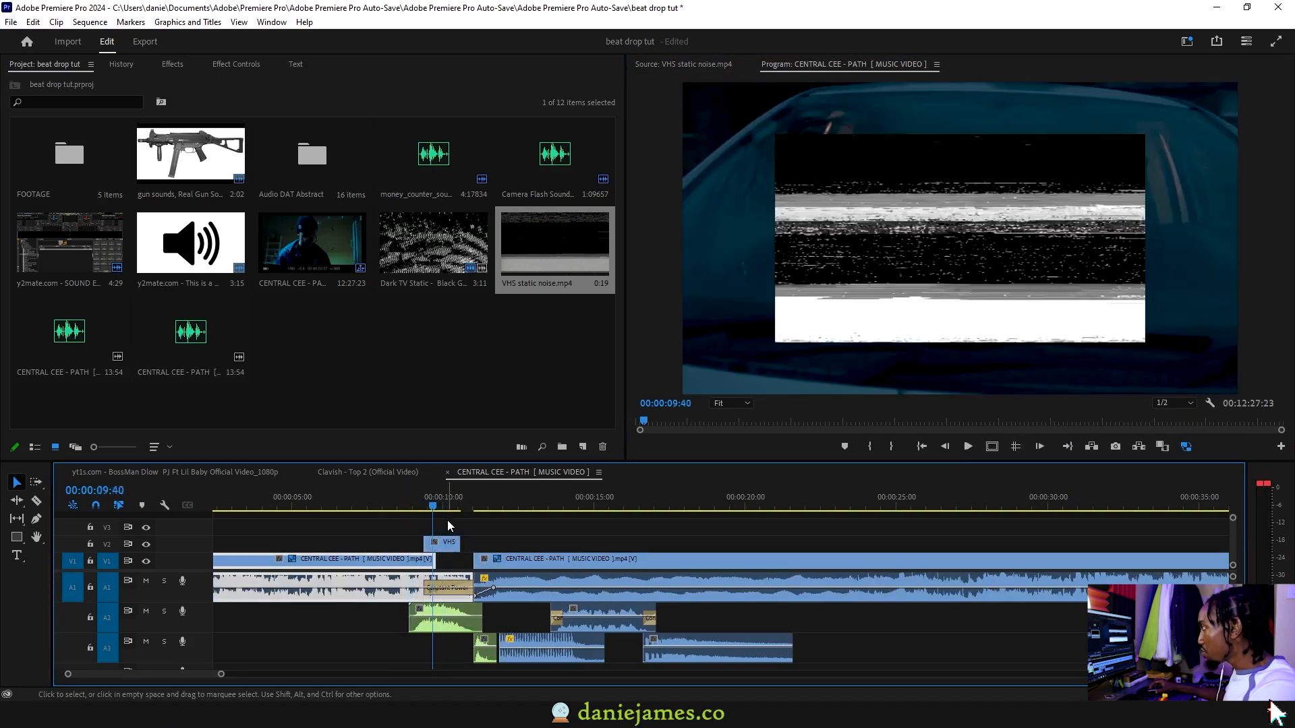
Apply Scale to Frame Size to the VHS static clip on track V2 and play the beat drop back
{"action": "left_click", "coordinate": [450, 540]}
{"action": "right_click", "coordinate": [448, 547]}
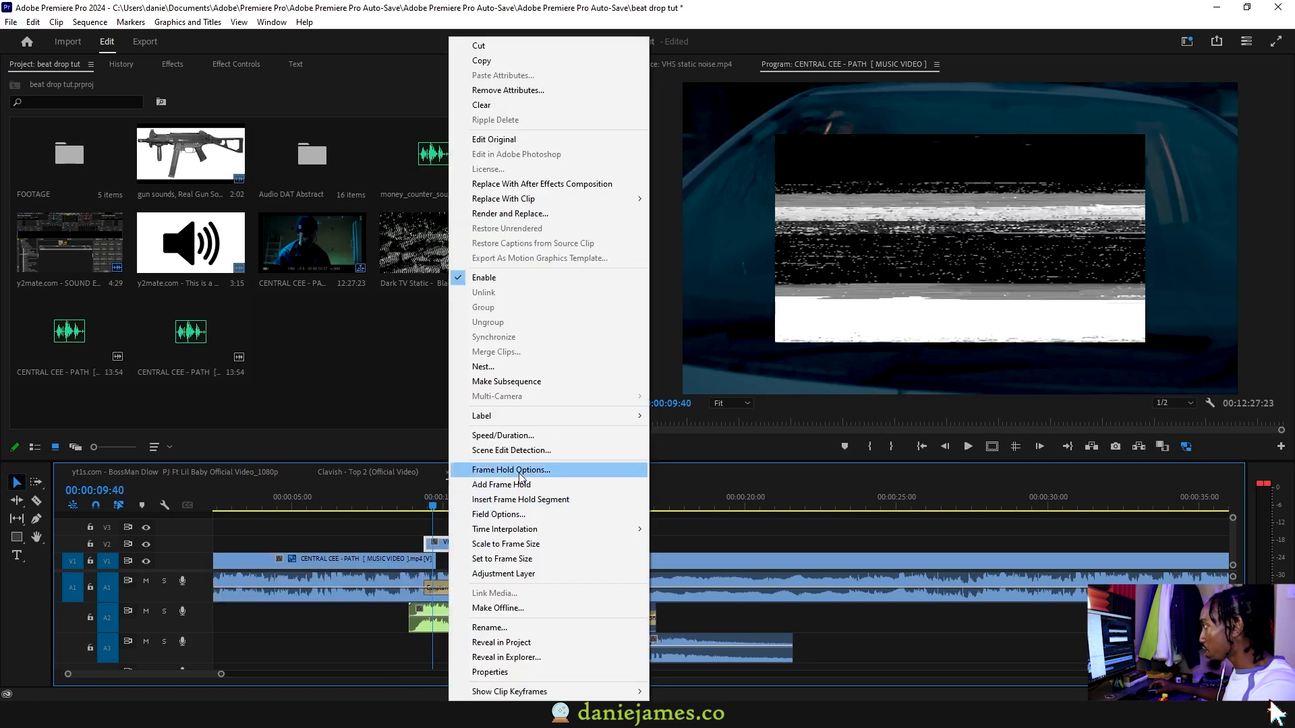
{"action": "left_click", "coordinate": [528, 543]}
{"action": "left_click", "coordinate": [407, 499]}
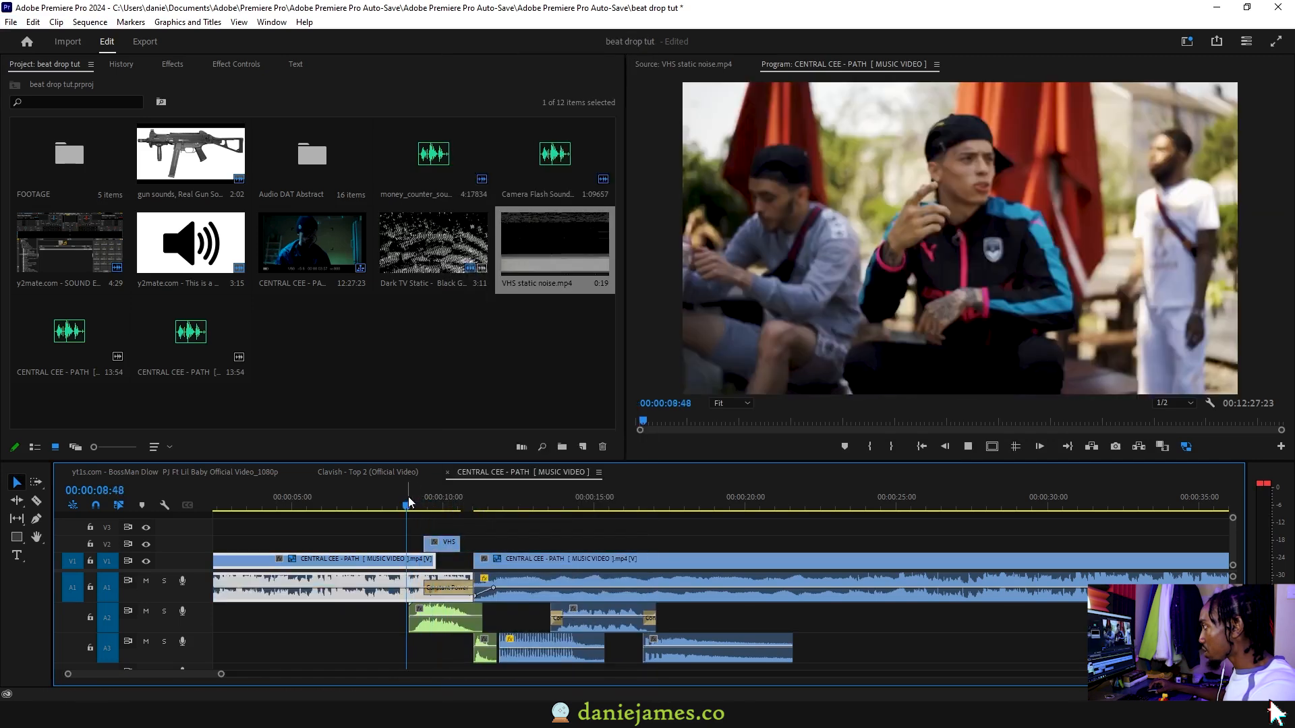
{"action": "key", "text": "space"}
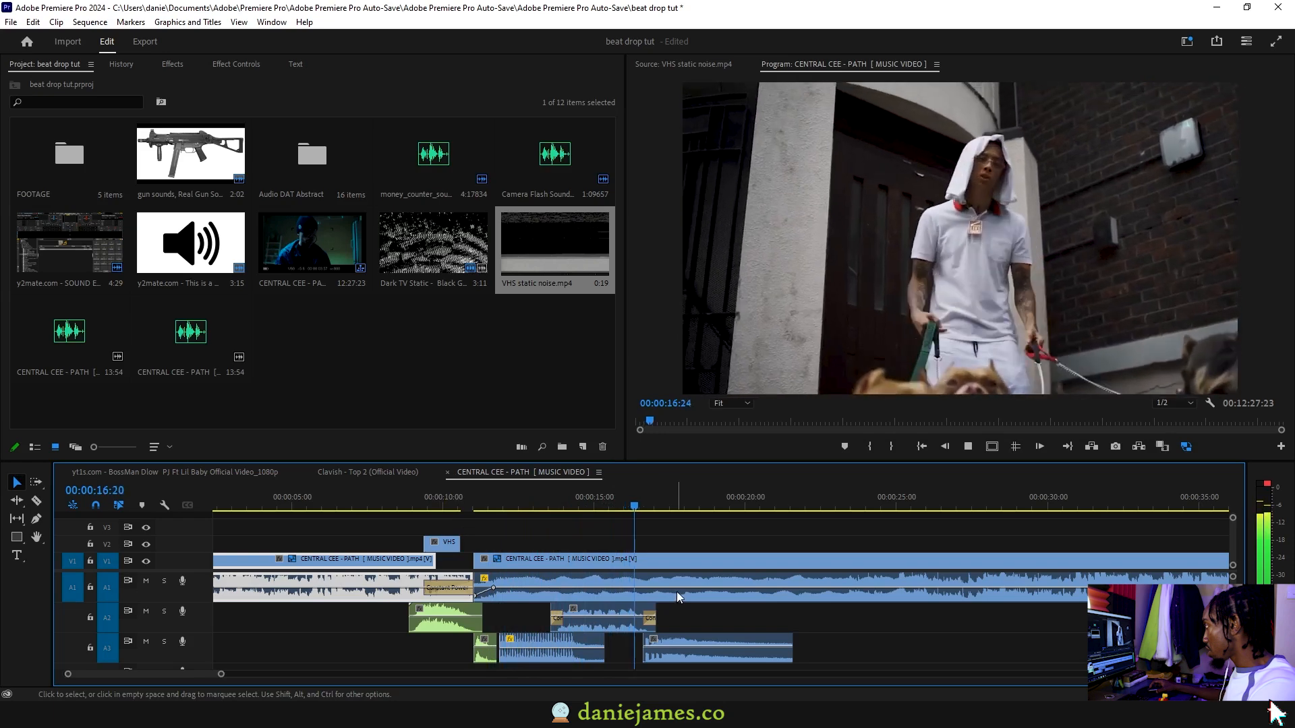
{"action": "key", "text": "minus"}
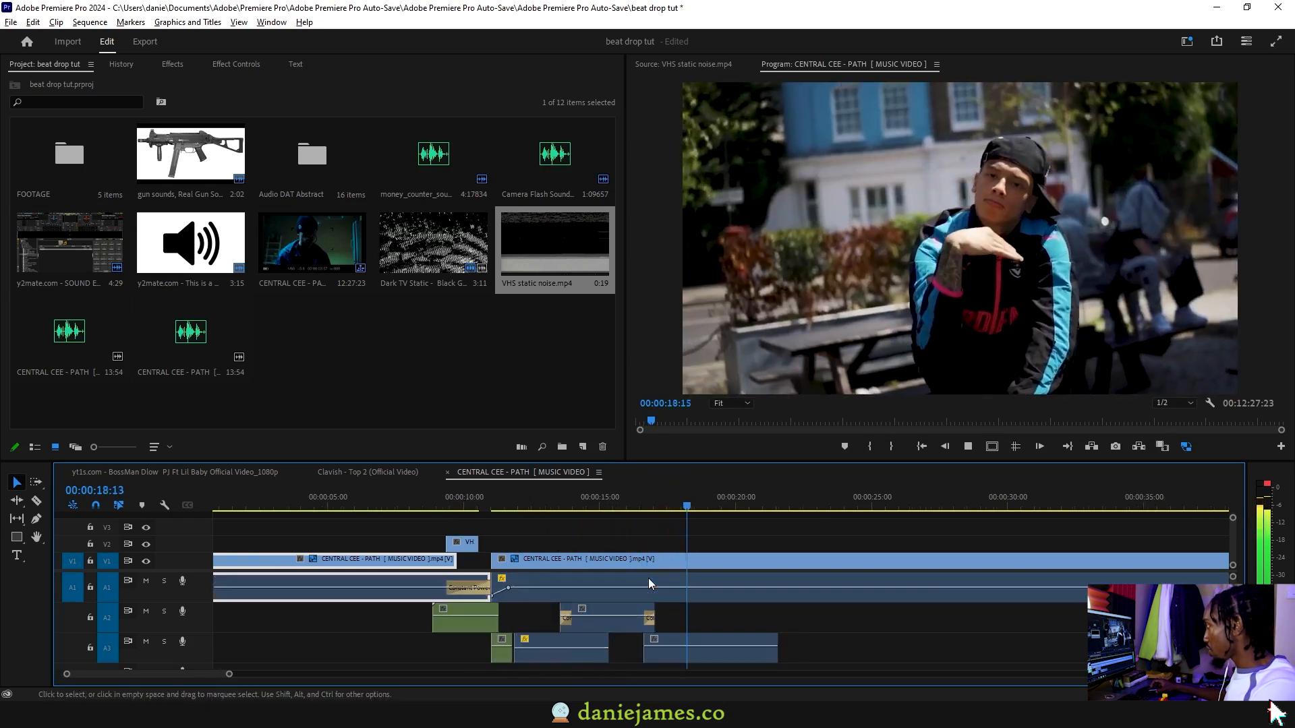
Play the sequence from its start to review the whole beat drop, then return to the project's media items
{"action": "scroll", "coordinate": [637, 575], "scroll_direction": "down", "scroll_amount": 1}
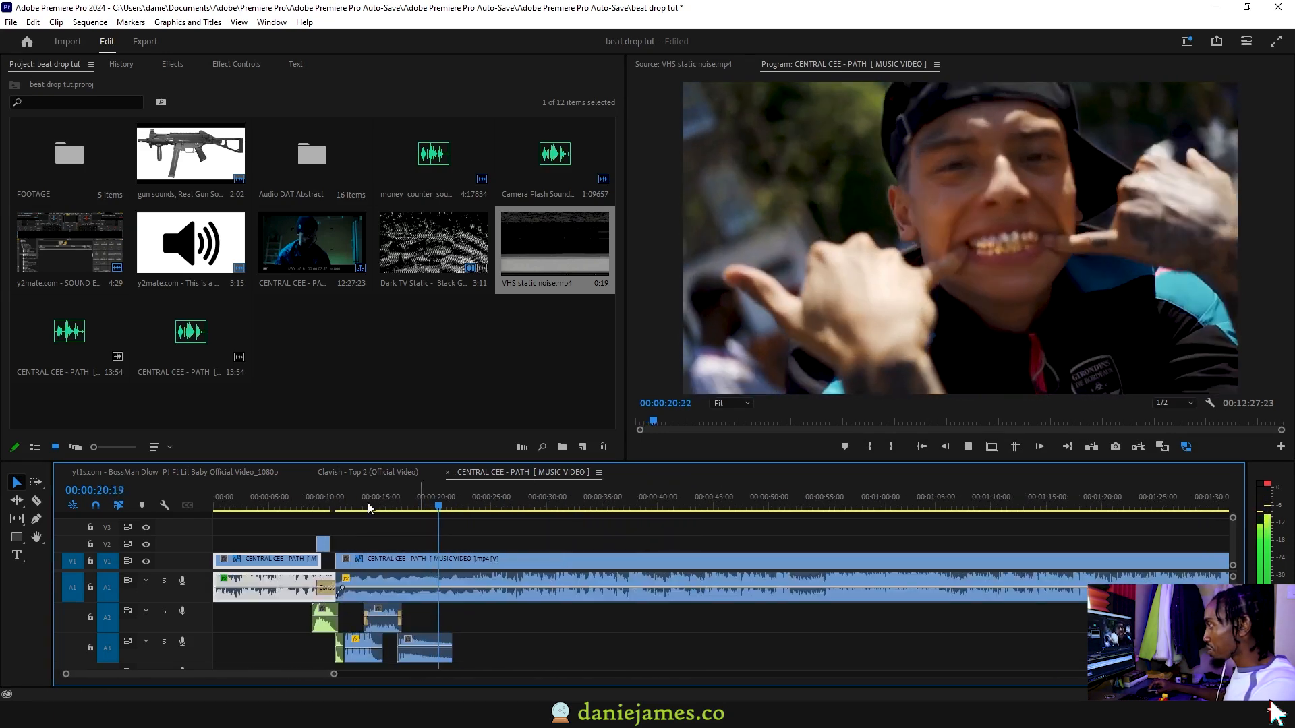
{"action": "left_click_drag", "start_coordinate": [367, 504], "coordinate": [137, 507]}
{"action": "key", "text": "minus"}
{"action": "key", "text": "space"}
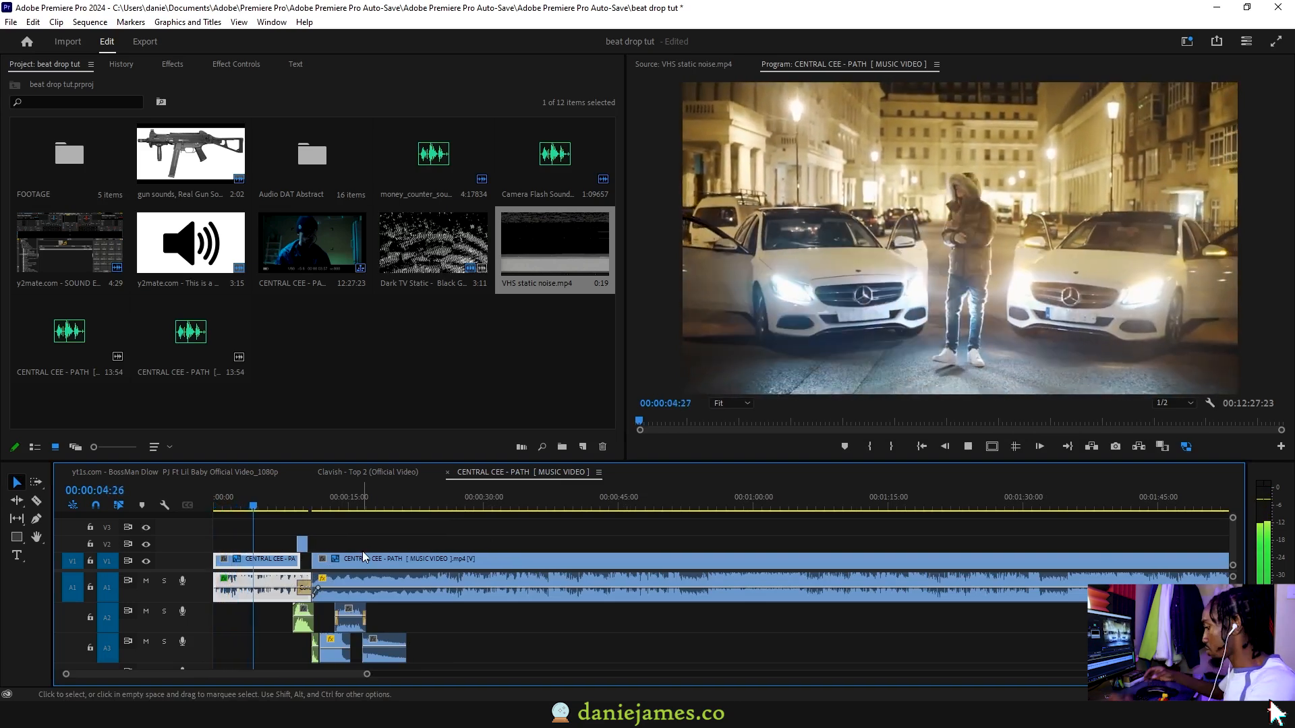
{"action": "key", "text": "XF86AudioRaiseVolume"}
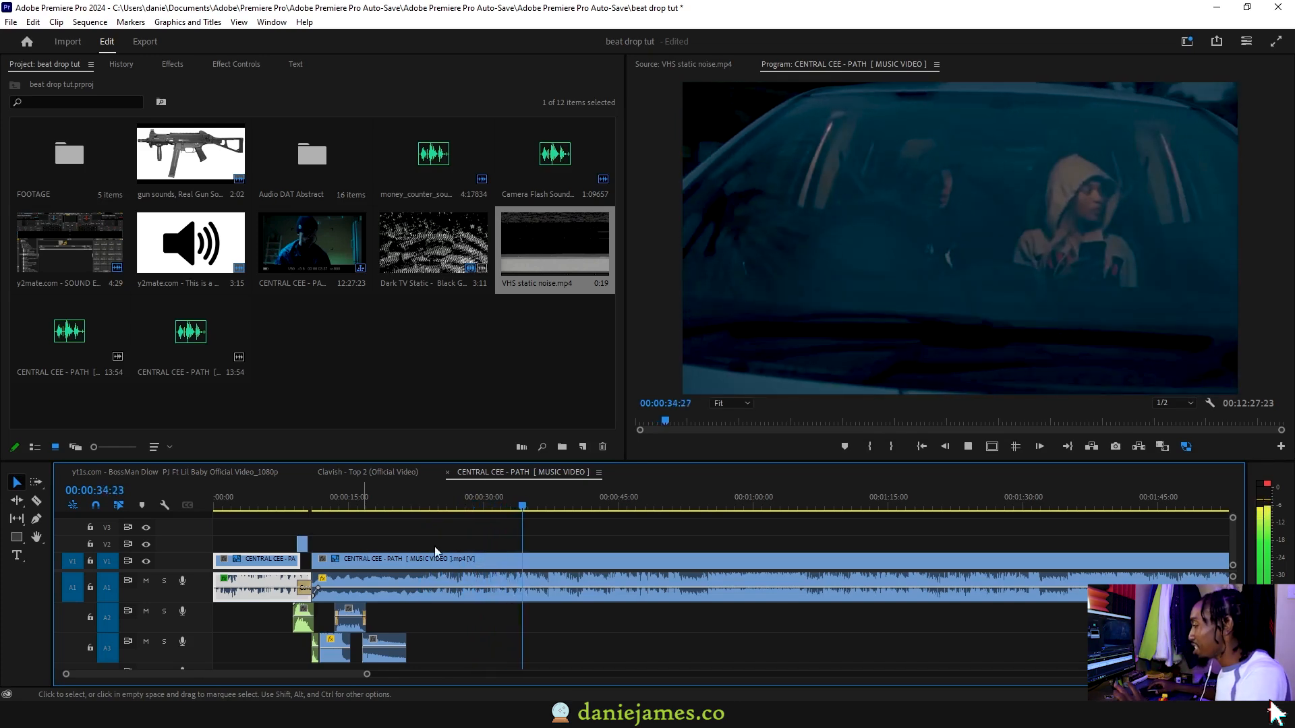
{"action": "key", "text": "space"}
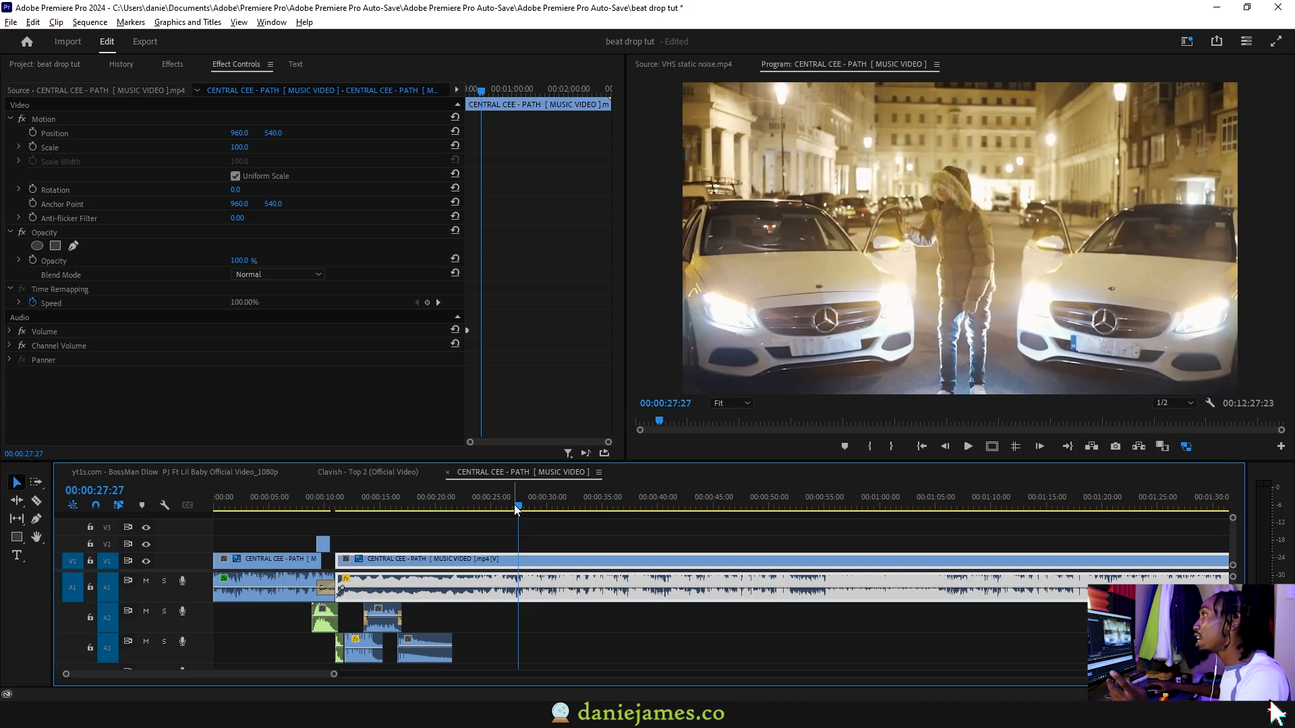
{"action": "left_click", "coordinate": [54, 64]}
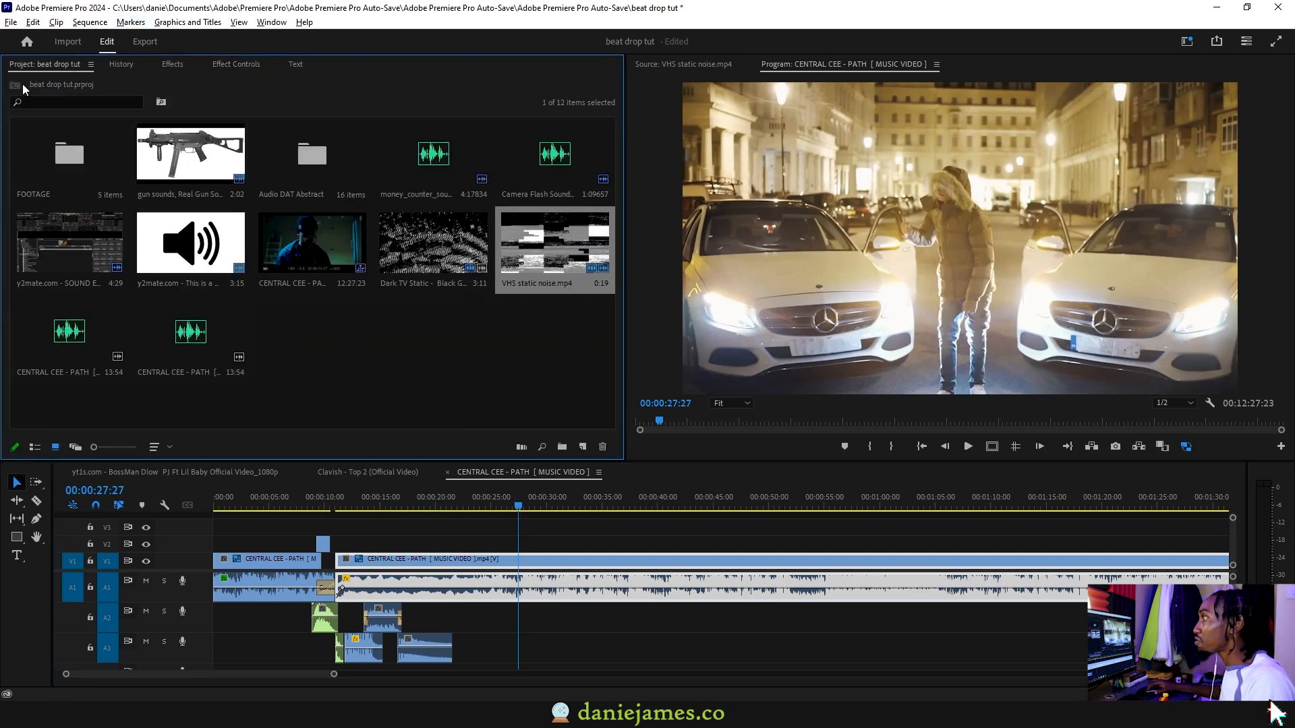